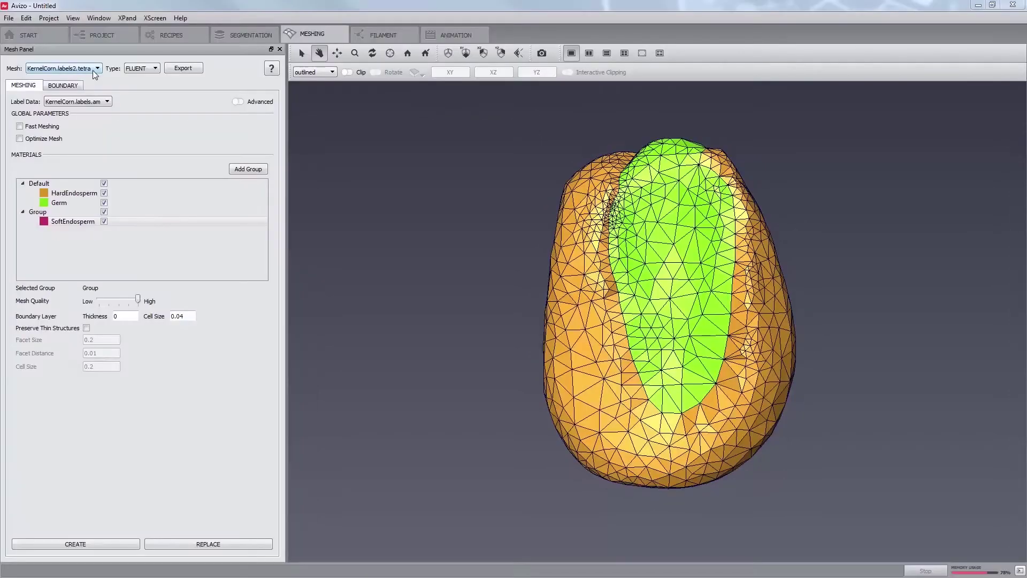
pyautogui.click(93, 70)
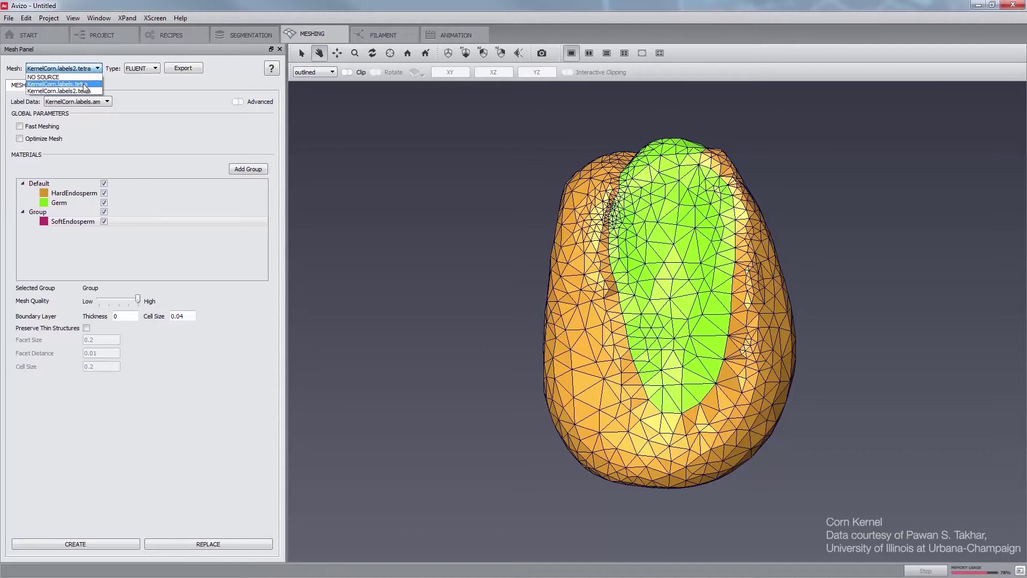
pyautogui.click(83, 84)
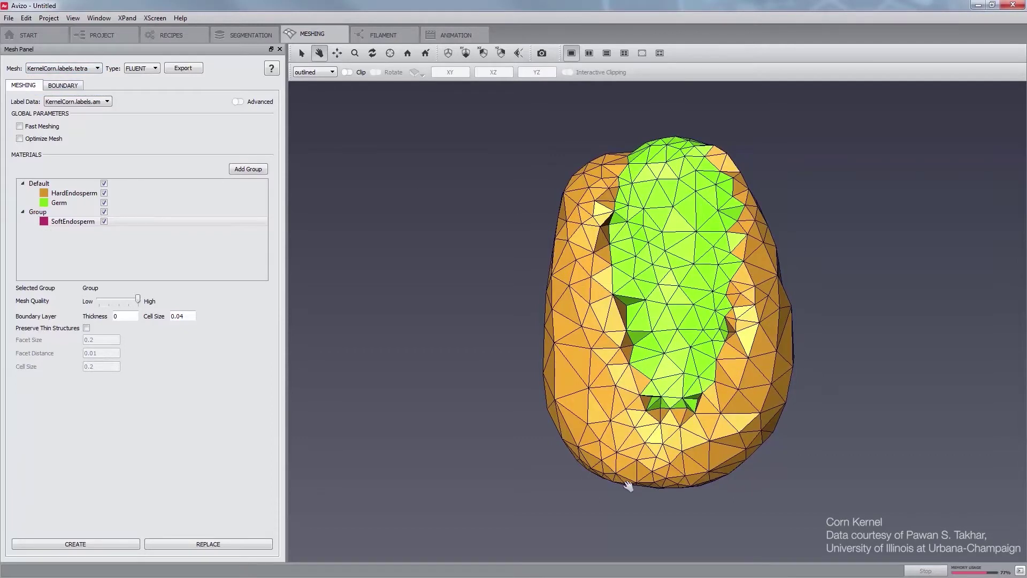
pyautogui.click(87, 71)
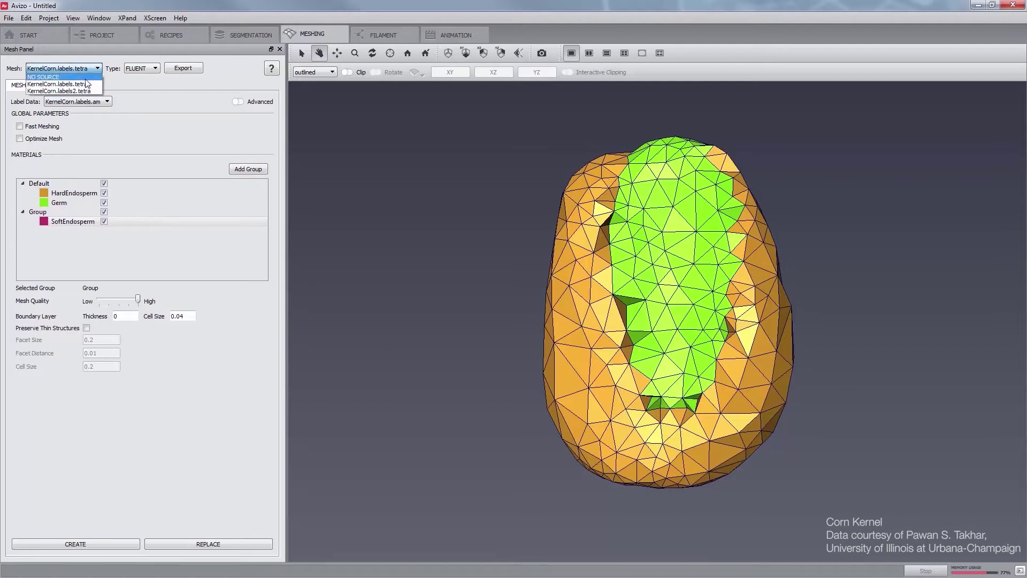
pyautogui.click(86, 92)
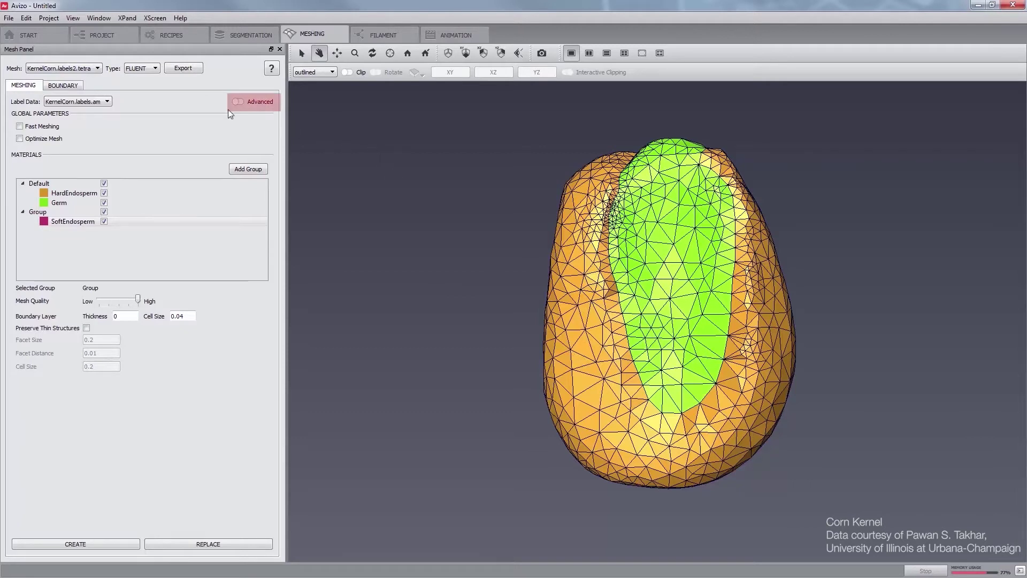
# Turn on Advanced mode to expose the Facet Size, Facet Distance and Cell Size fields
pyautogui.click(242, 103)
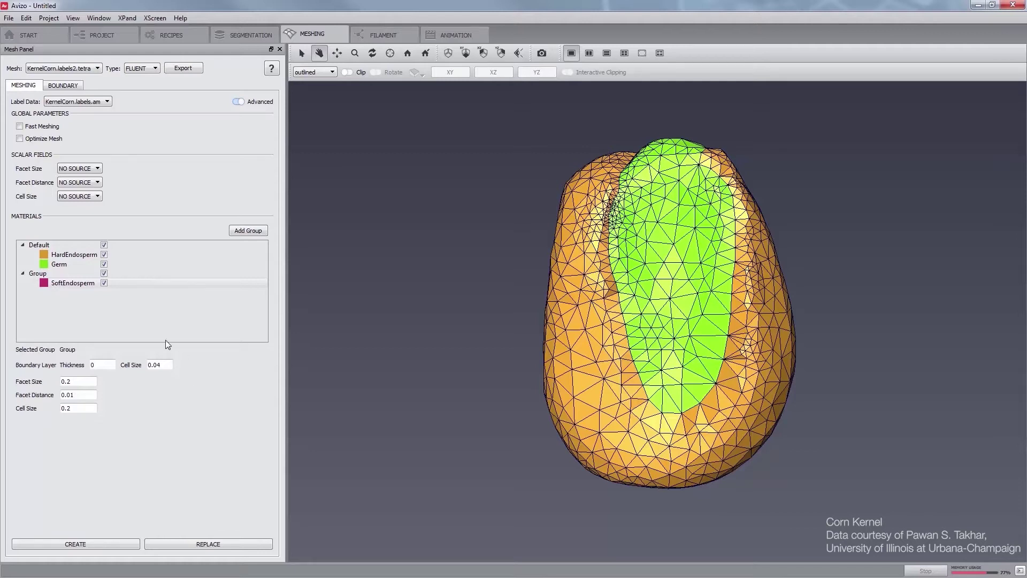
# Generate a new kernel mesh with the SoftEndosperm group's cell size set to 0.1
pyautogui.click(77, 282)
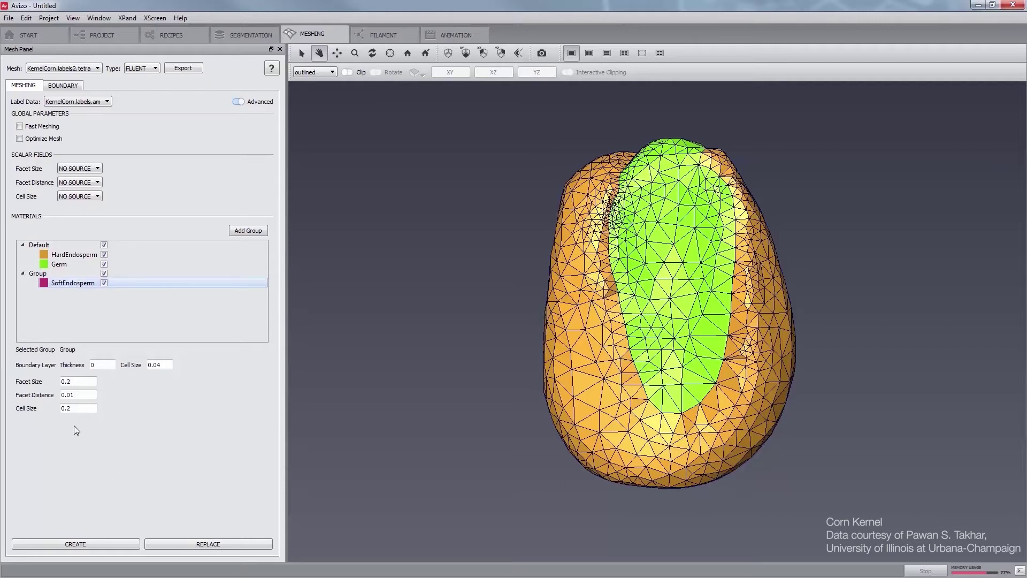
pyautogui.click(77, 409)
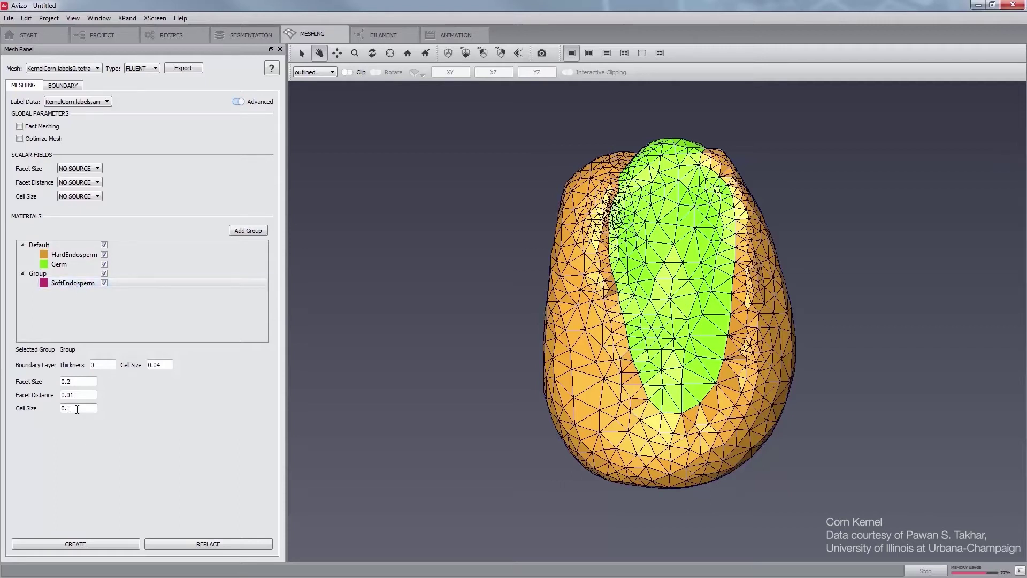
pyautogui.write('1')
pyautogui.click(105, 544)
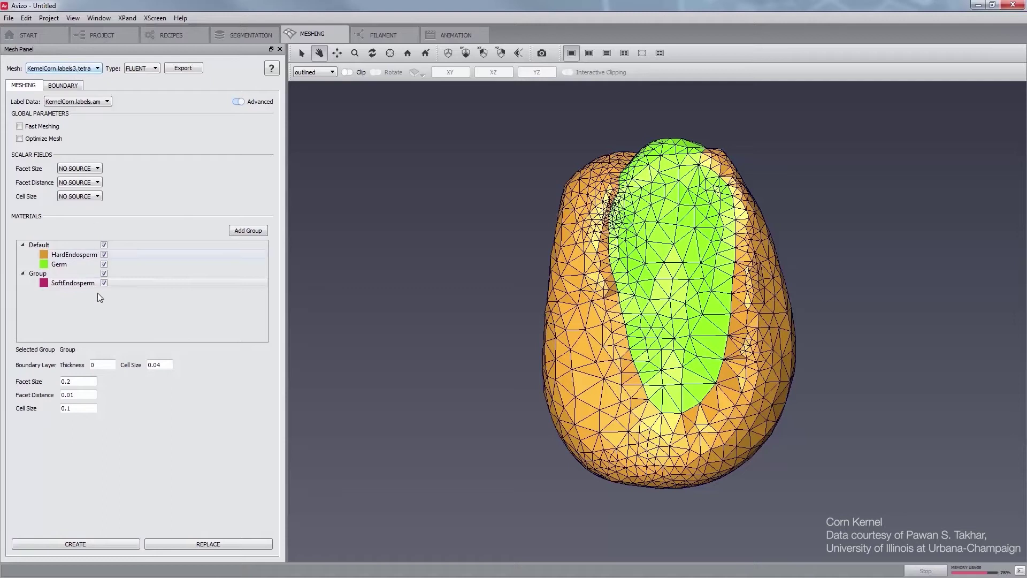
# Hide the germ, rotate the kernel, and compare the labels3 and labels2 tetra meshes
pyautogui.click(105, 264)
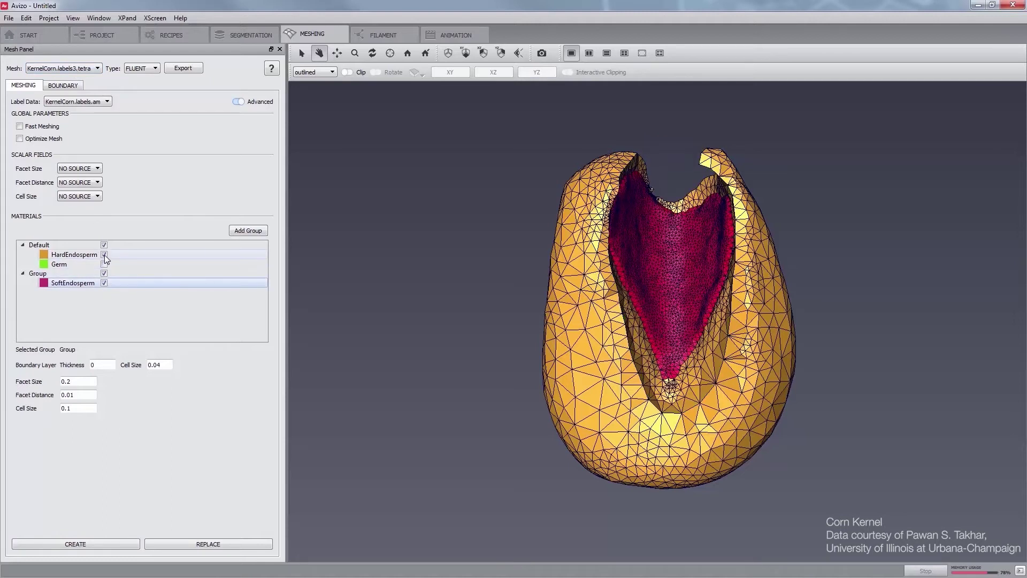
pyautogui.moveTo(629, 309); pyautogui.dragTo(617, 355)
pyautogui.click(85, 68)
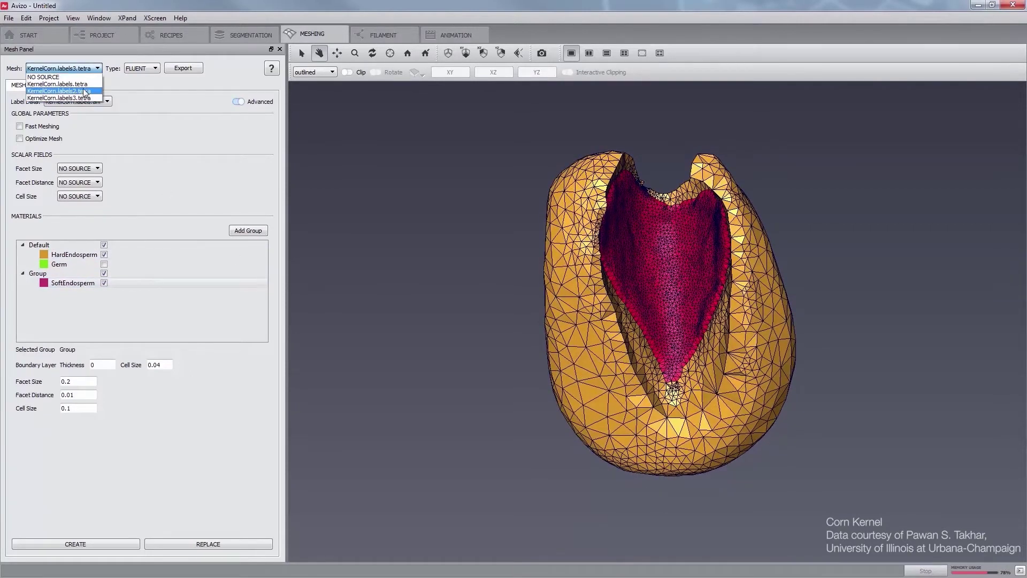
pyautogui.click(84, 92)
pyautogui.click(78, 69)
pyautogui.click(80, 97)
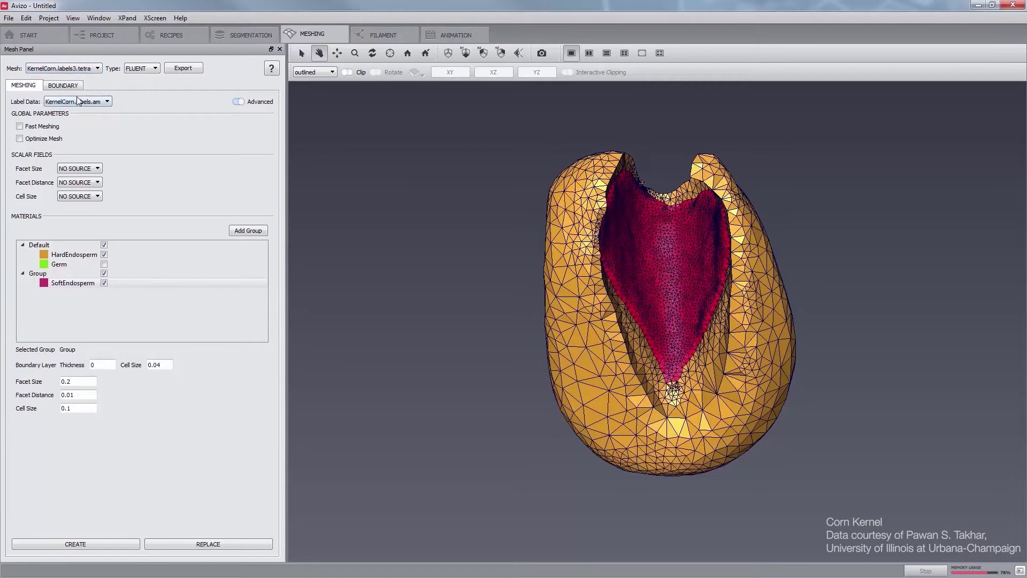
pyautogui.click(74, 70)
pyautogui.click(75, 91)
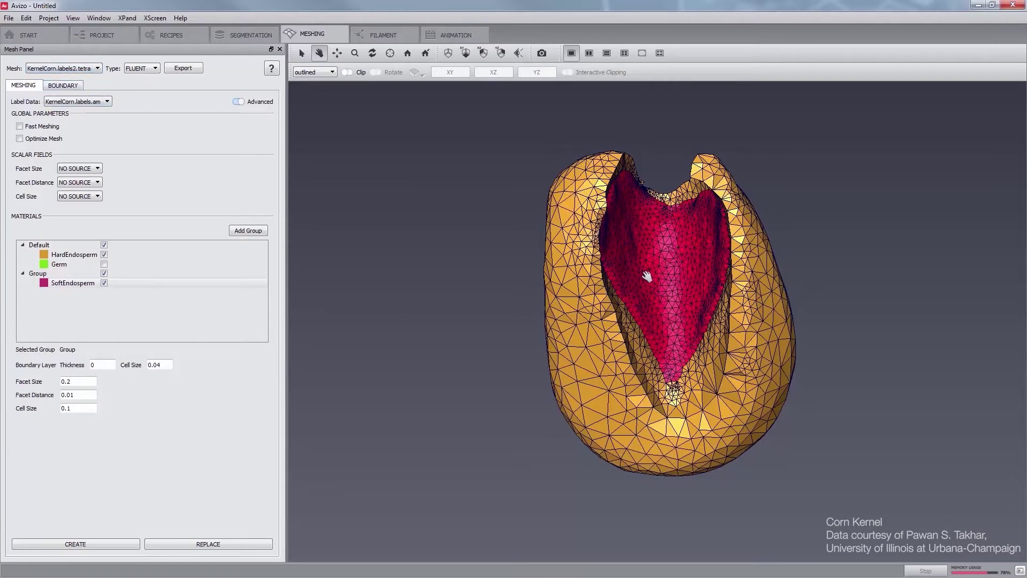
# Delete KernelCorn.labels.tetra, labels2.tetra and labels3.tetra from the project, confirming each unsaved removal
pyautogui.click(113, 36)
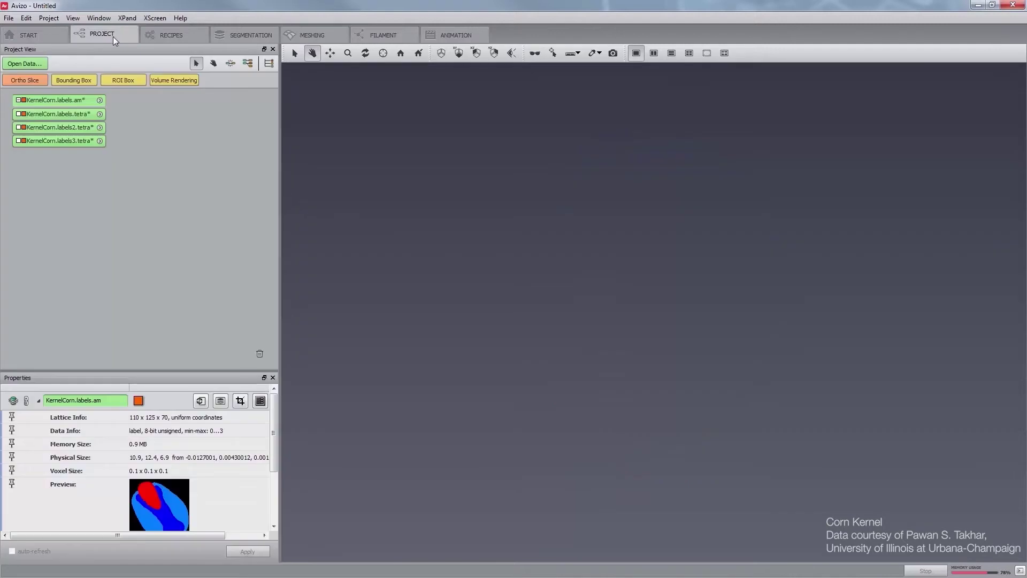
pyautogui.click(86, 118)
pyautogui.press('Delete')
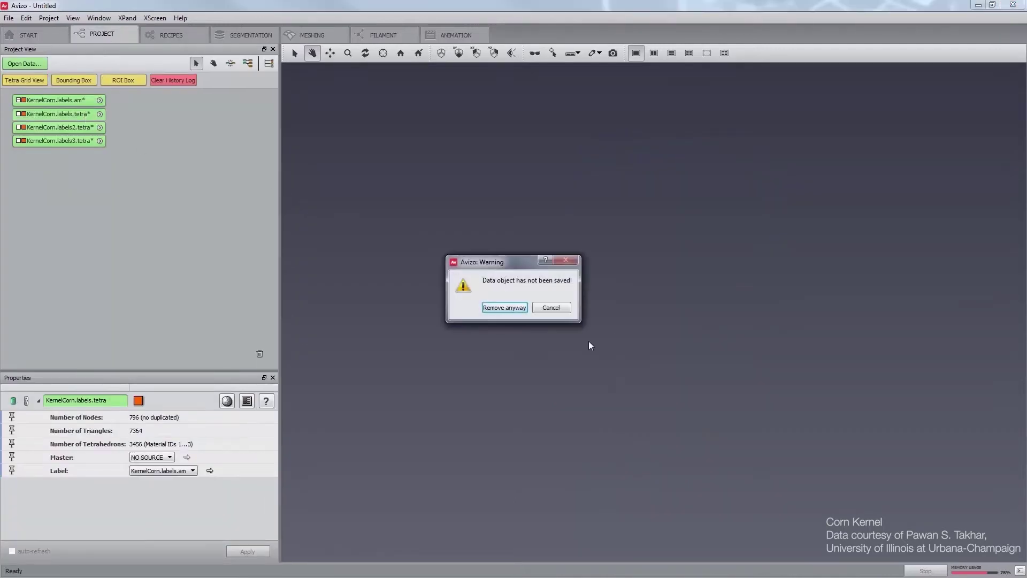
pyautogui.click(511, 310)
pyautogui.click(80, 114)
pyautogui.press('Delete')
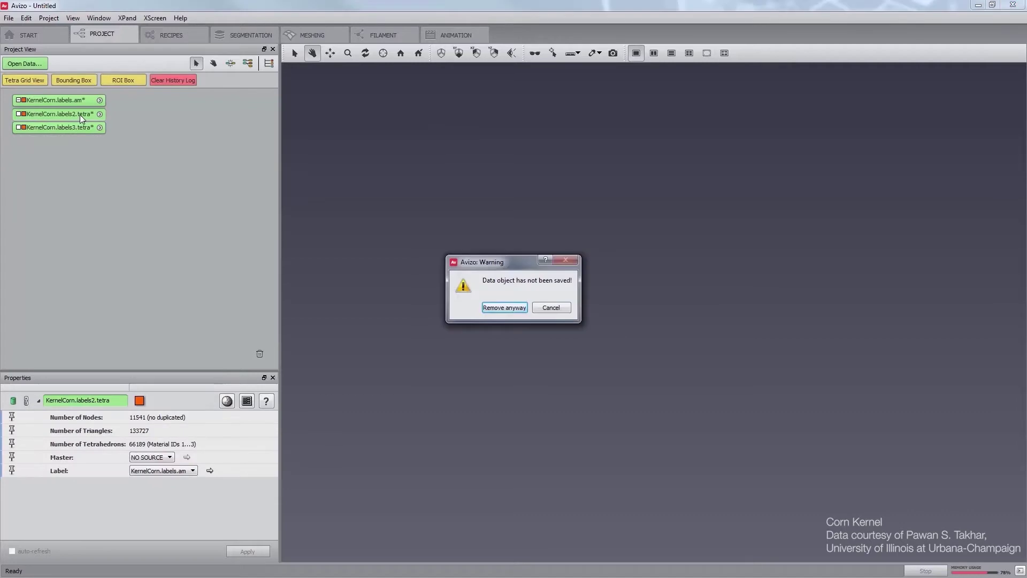
pyautogui.click(503, 309)
pyautogui.click(62, 114)
pyautogui.press('Delete')
pyautogui.click(497, 308)
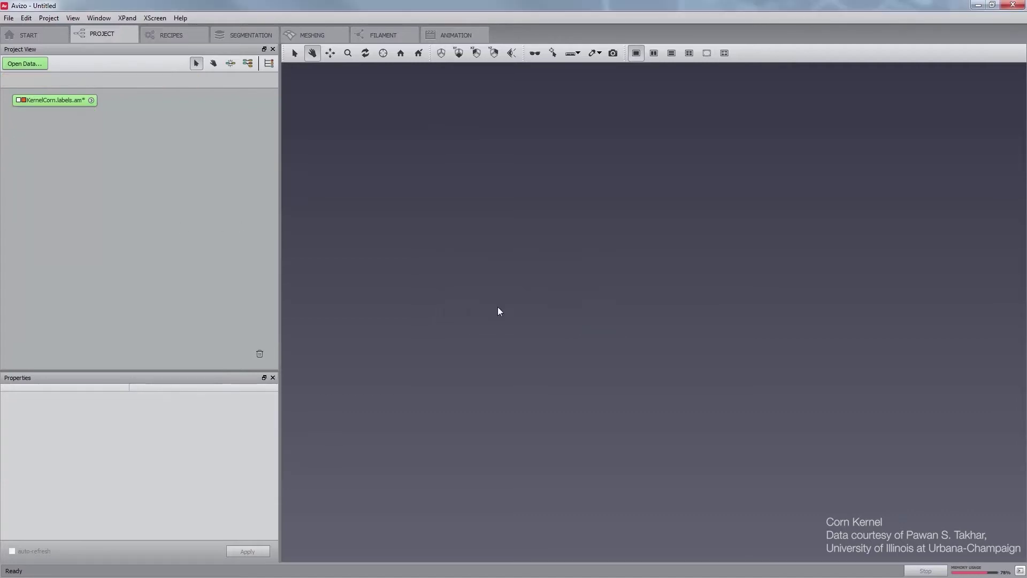
# Generate a high-quality kernel mesh with SoftEndosperm kept in its own material group
pyautogui.click(303, 38)
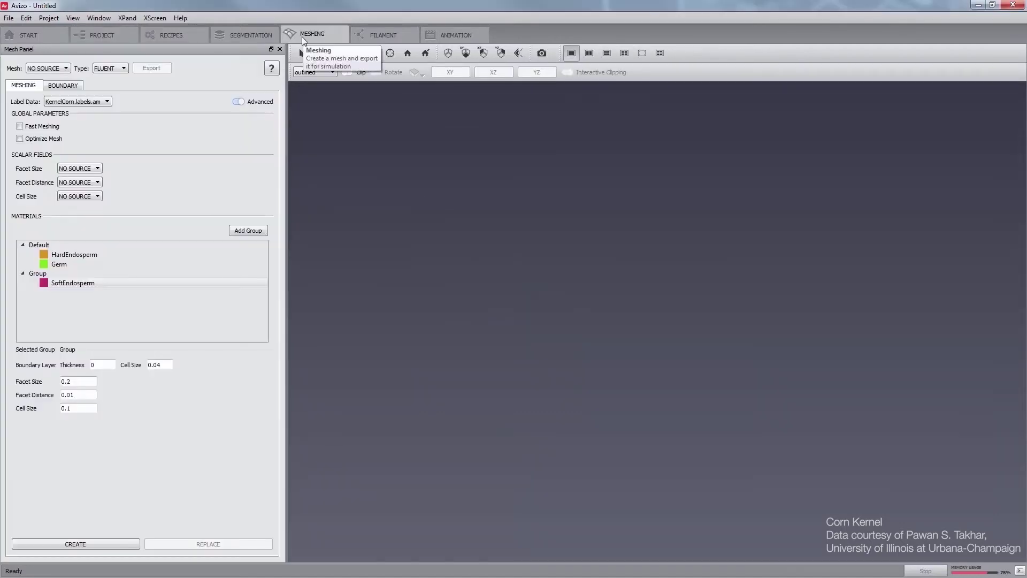
pyautogui.click(235, 102)
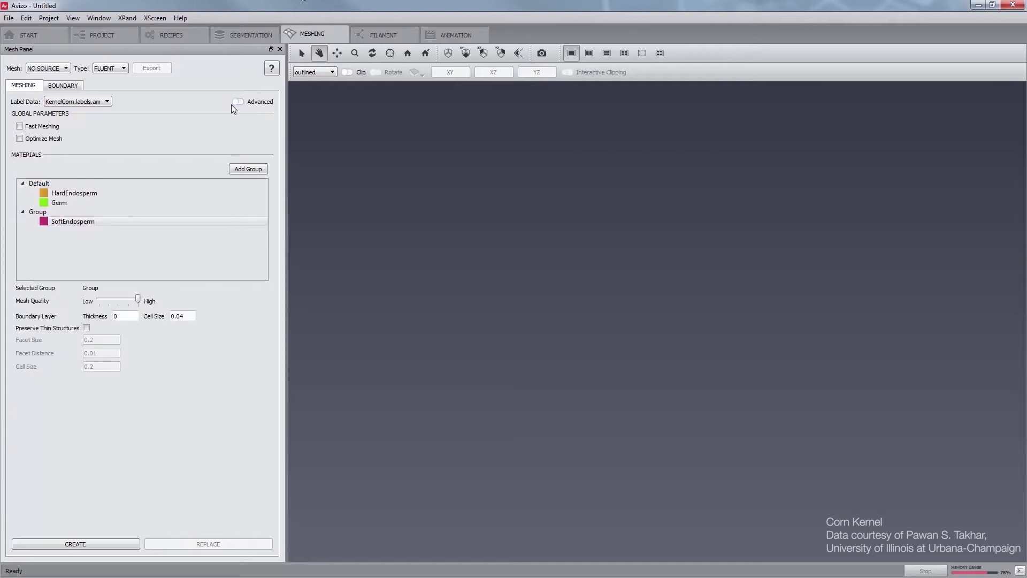
pyautogui.click(47, 184)
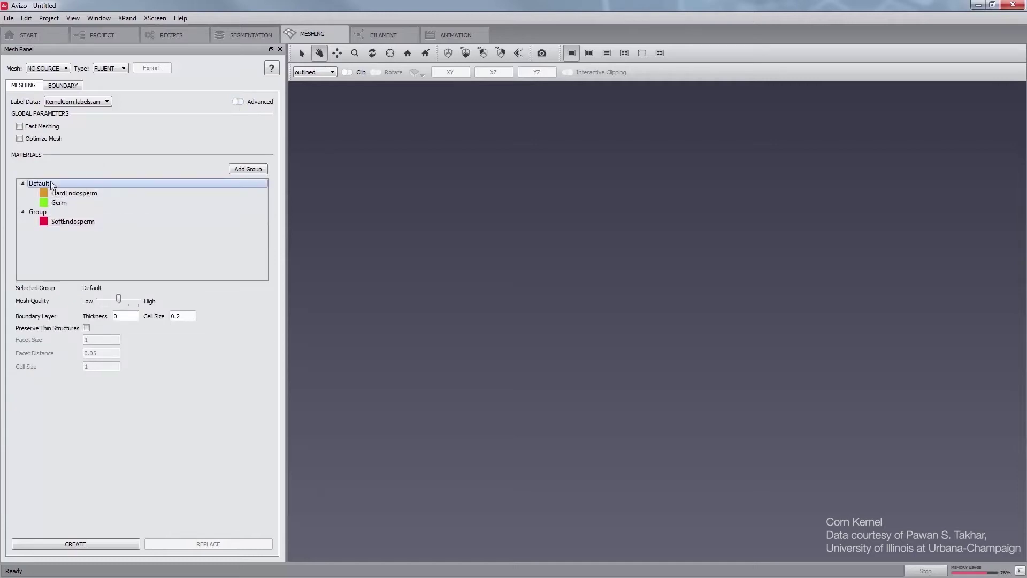
pyautogui.moveTo(118, 299); pyautogui.dragTo(155, 298)
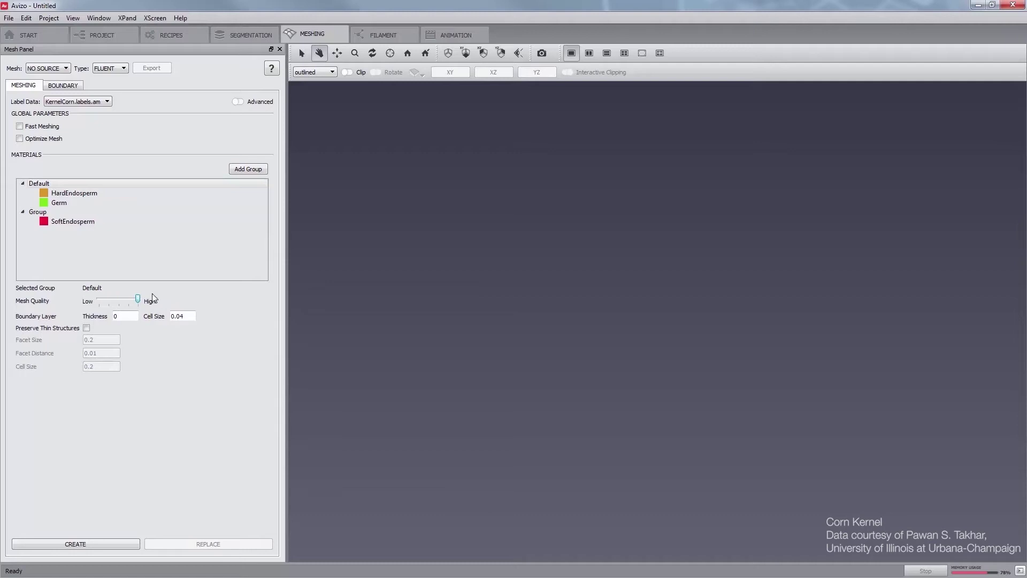
pyautogui.click(48, 216)
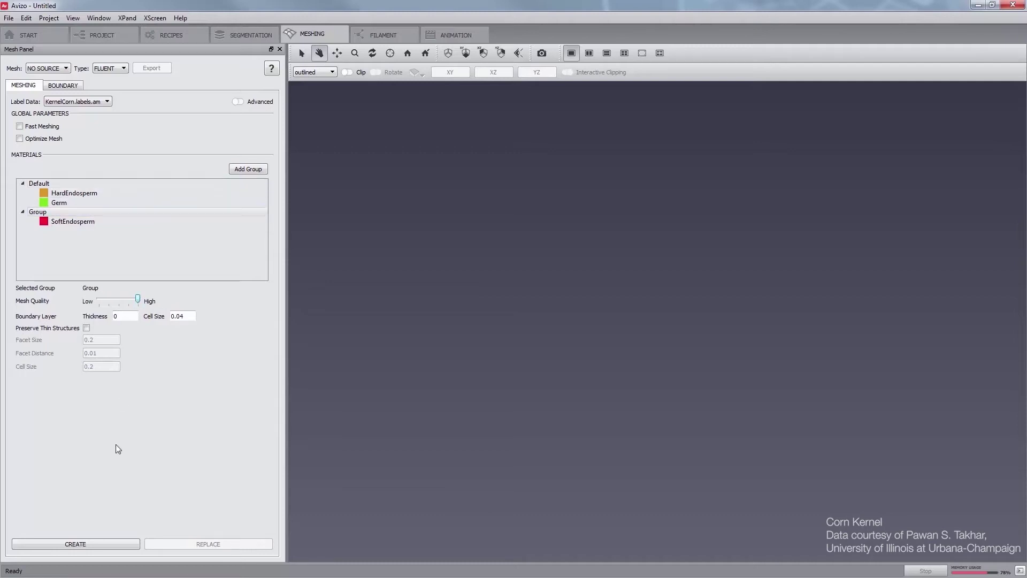
pyautogui.click(75, 544)
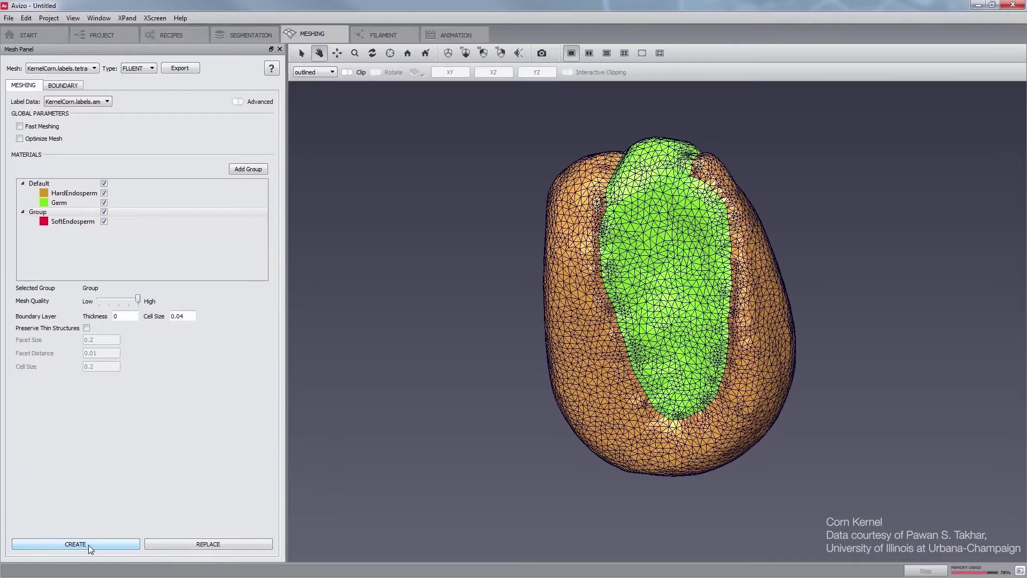
# Regenerate the mesh with the soft endosperm group's facet distance lowered to 0.005
pyautogui.click(239, 102)
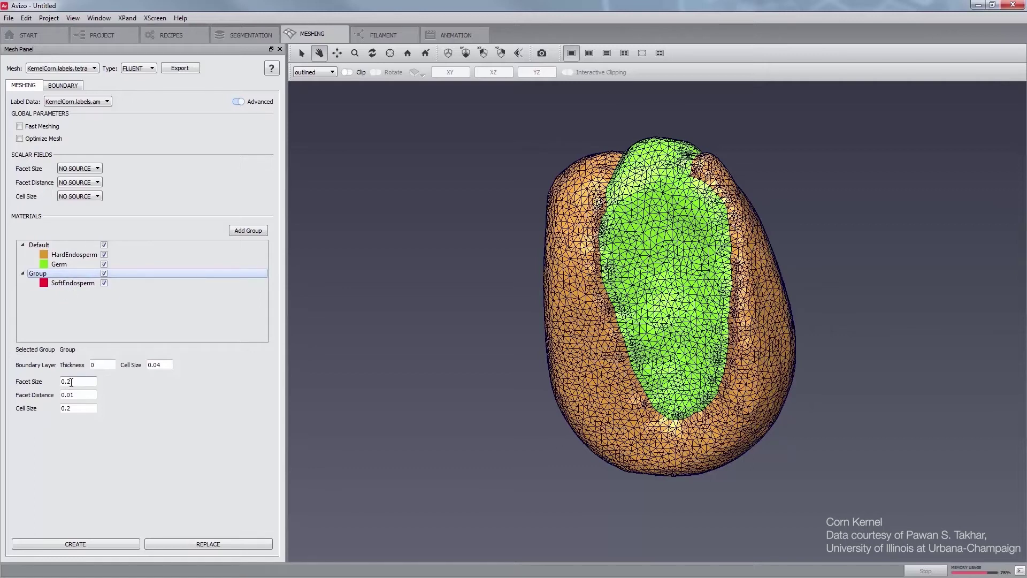
pyautogui.click(71, 395)
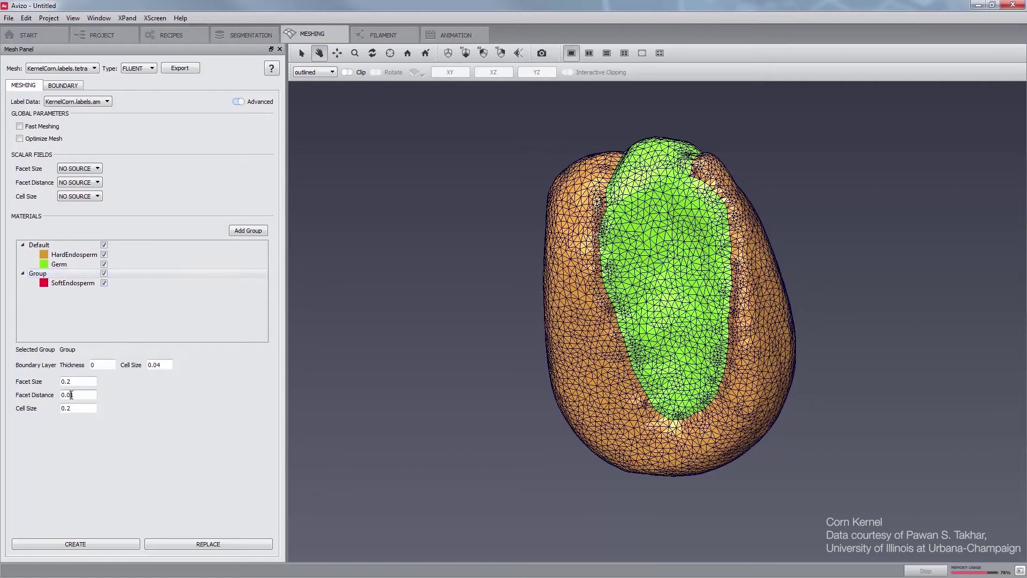
pyautogui.write('05')
pyautogui.click(86, 542)
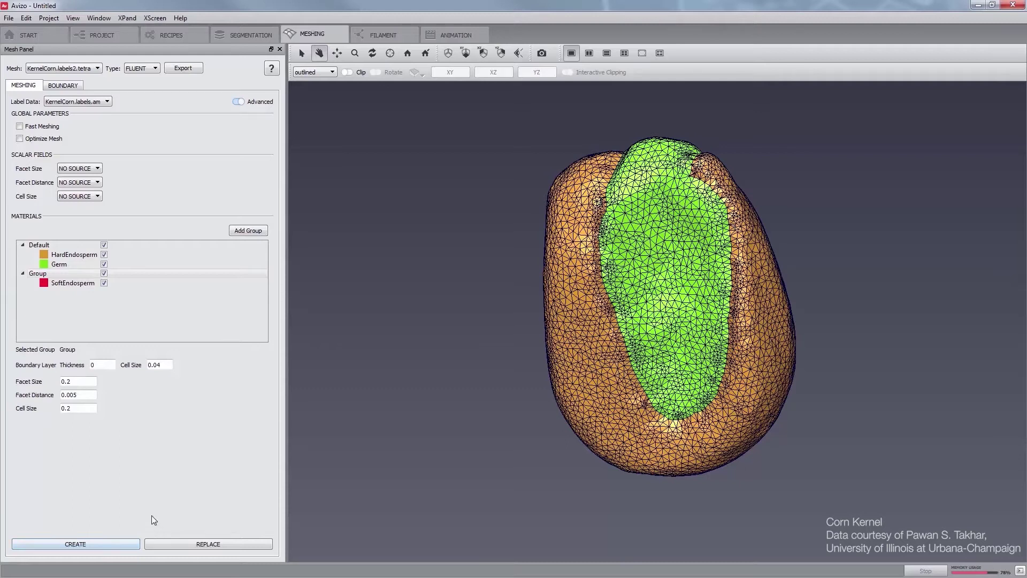
# Hide the germ, rotate the kernel, and compare KernelCorn.labels.tetra against labels2.tetra
pyautogui.click(104, 264)
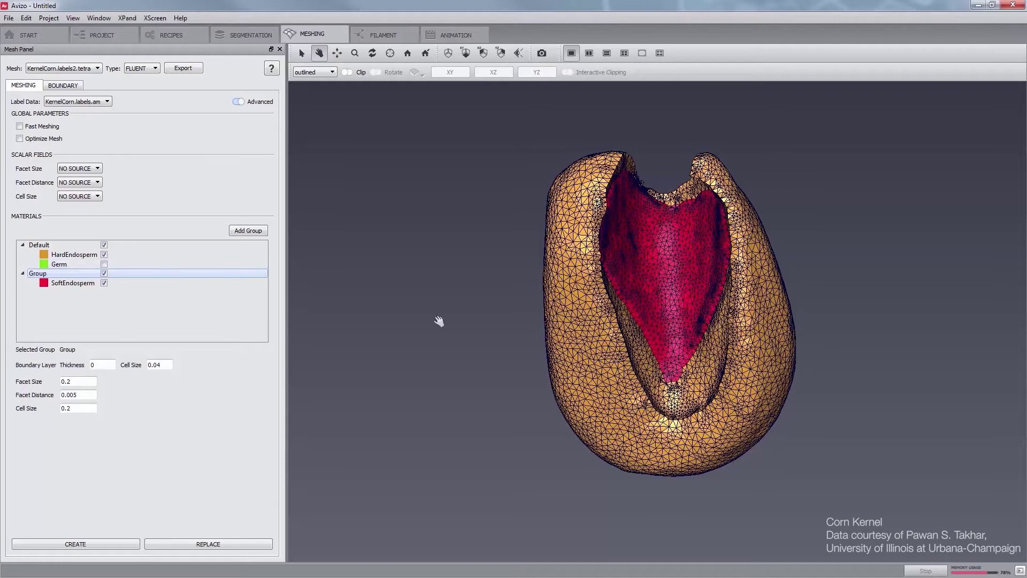
pyautogui.moveTo(622, 399); pyautogui.dragTo(610, 263)
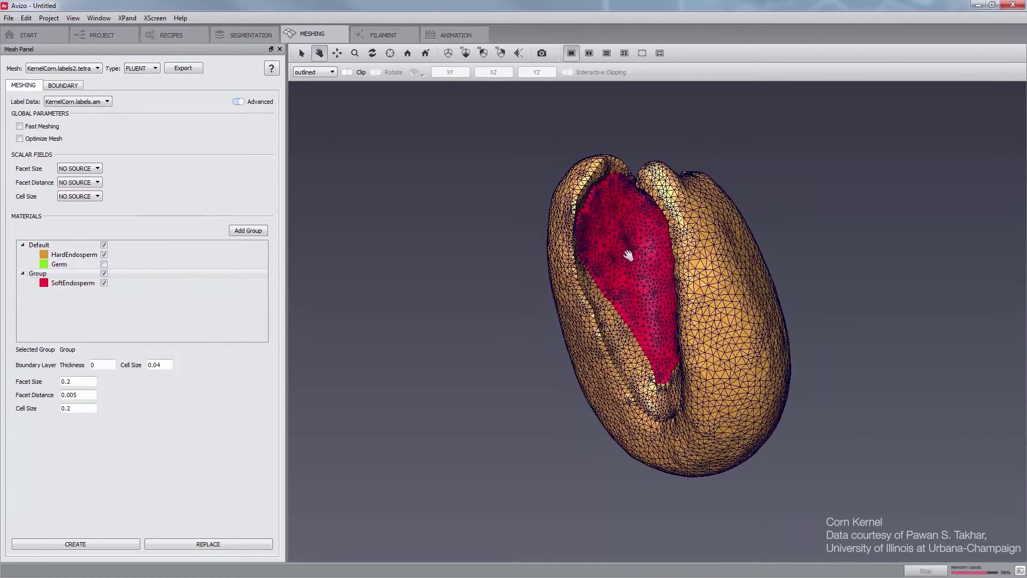
pyautogui.click(81, 72)
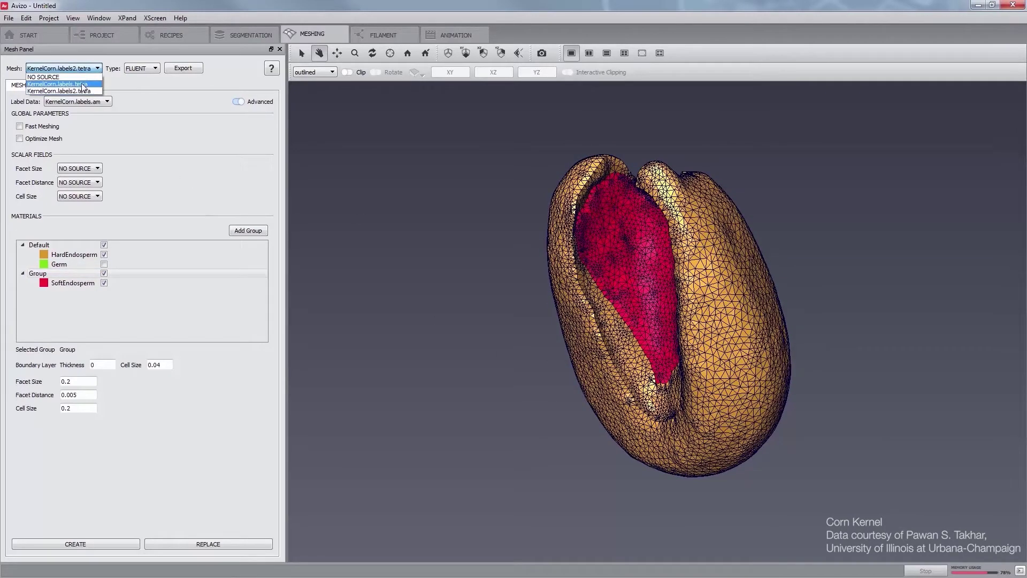
pyautogui.click(82, 81)
pyautogui.click(80, 68)
pyautogui.click(72, 81)
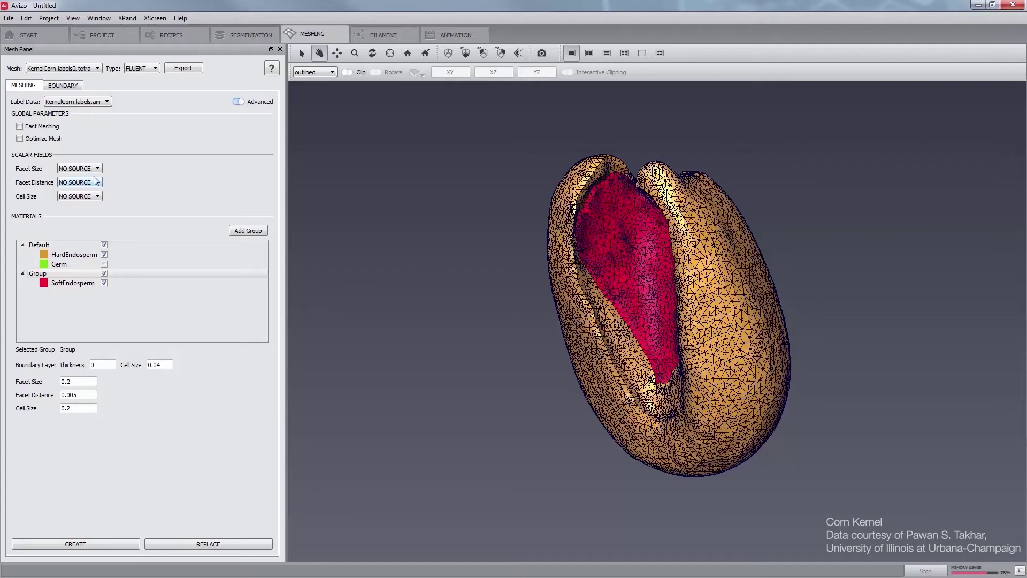
# Add a Distance Map module to KernelCorn.labels.am and compute KernelCorn.labels.DistField
pyautogui.click(95, 37)
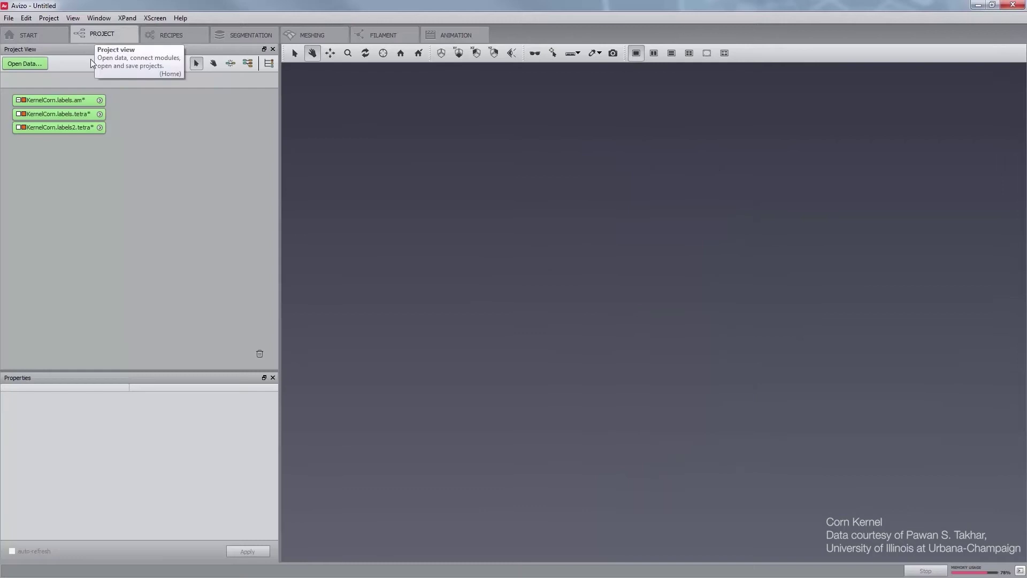
pyautogui.rightClick(70, 100)
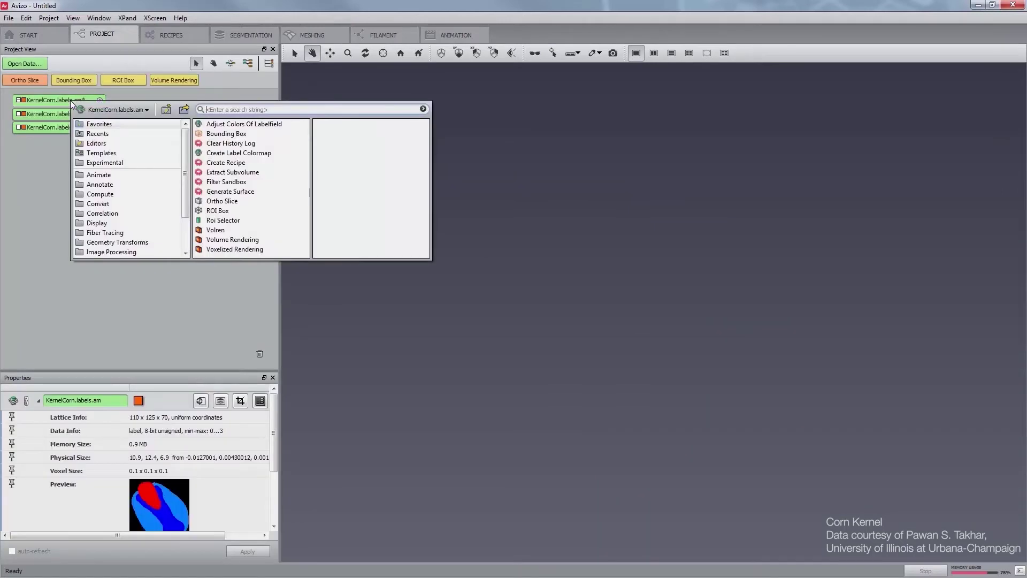
pyautogui.write('distance')
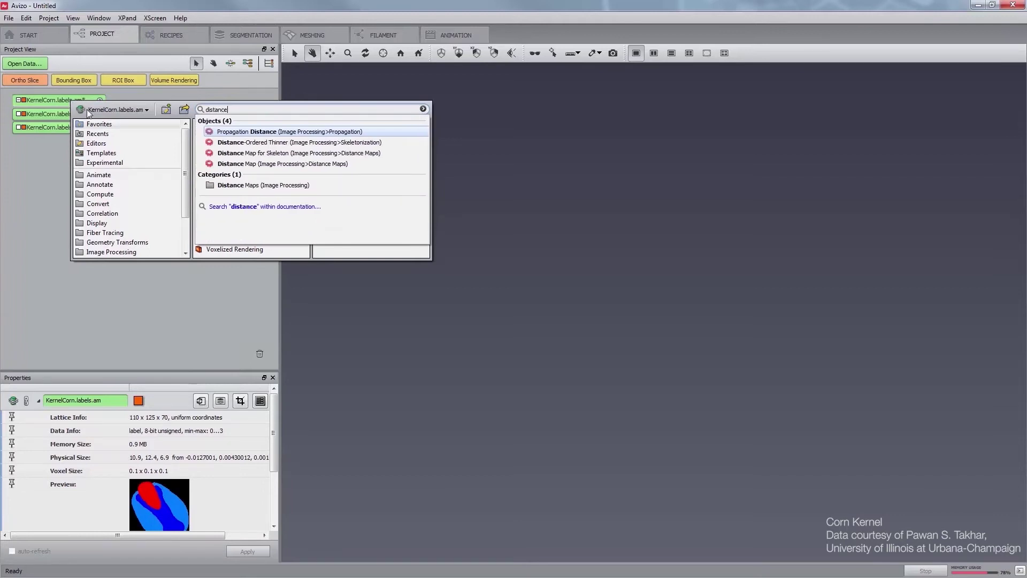
pyautogui.click(231, 163)
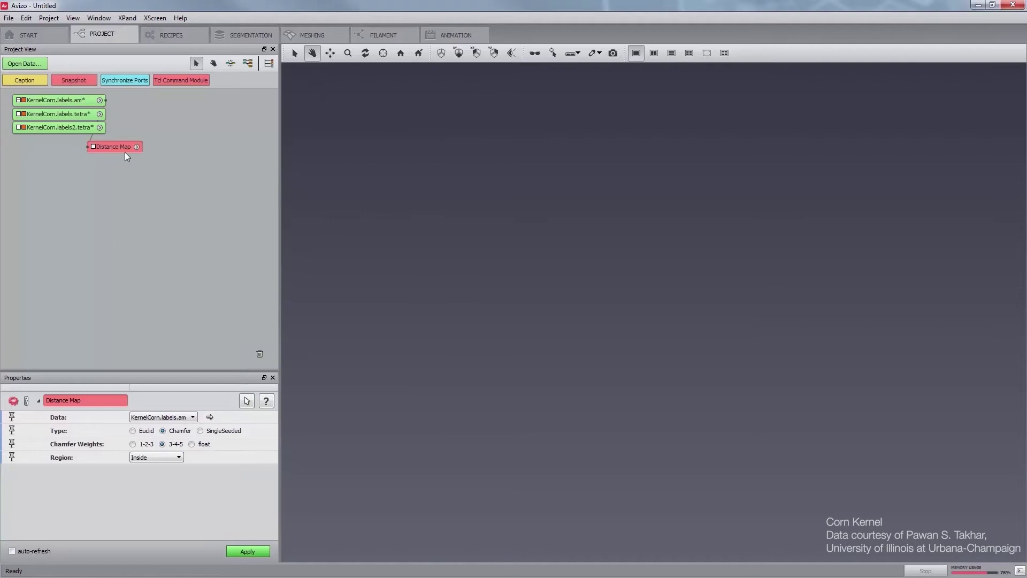
pyautogui.moveTo(121, 149); pyautogui.dragTo(171, 149)
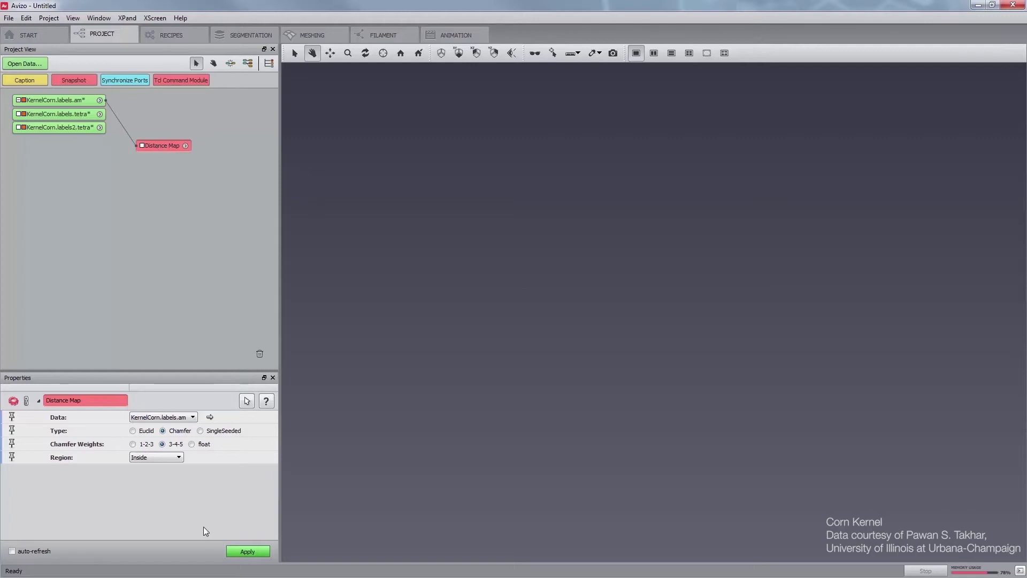
pyautogui.click(248, 552)
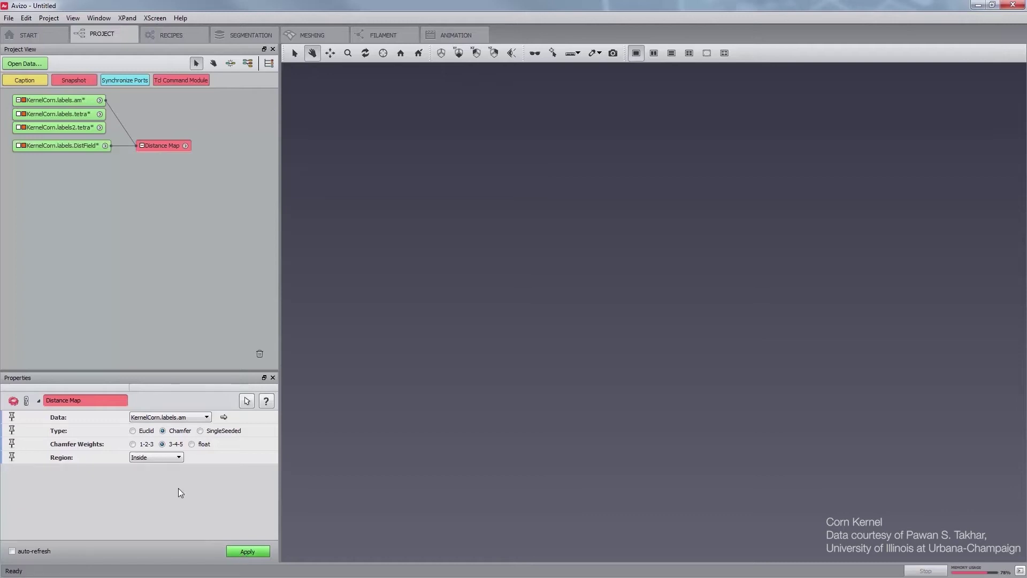
pyautogui.moveTo(79, 142); pyautogui.dragTo(74, 186)
# Attach an Interactive Thresholding module to KernelCorn.labels.DistField
pyautogui.rightClick(75, 187)
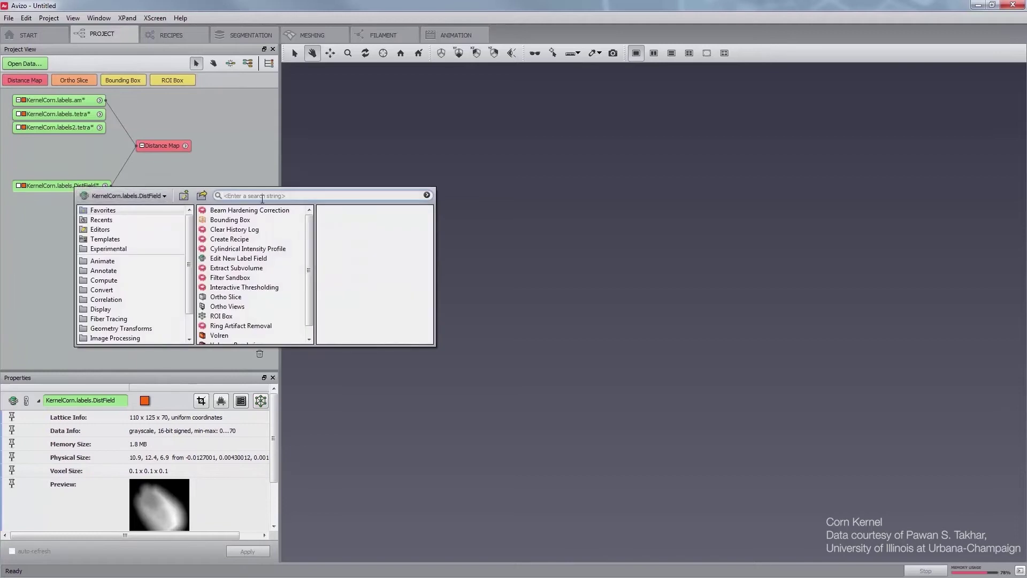
pyautogui.click(262, 196)
pyautogui.write('interactive')
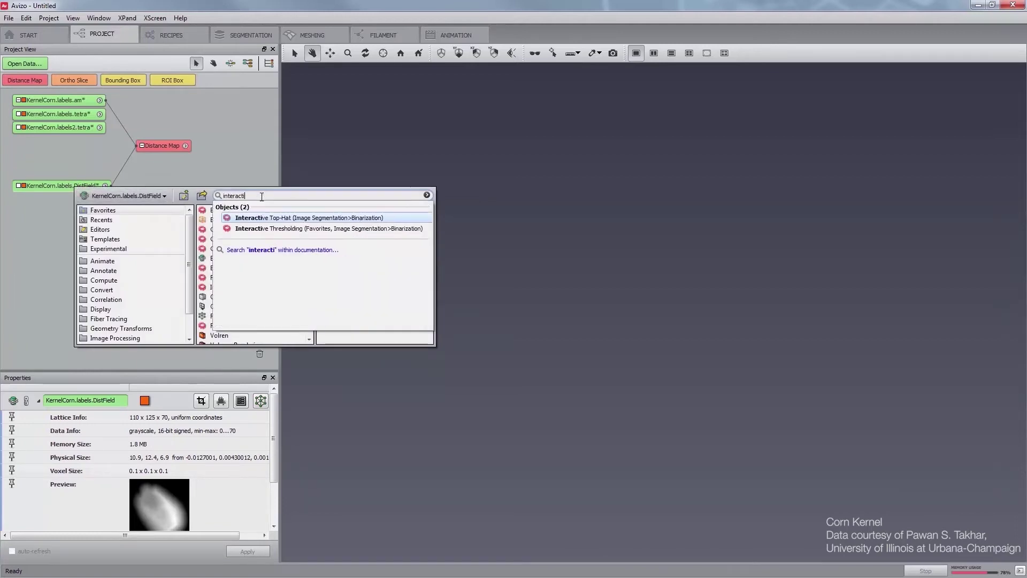
pyautogui.click(242, 229)
pyautogui.moveTo(154, 208); pyautogui.dragTo(166, 205)
# Set the intensity range to 1–15 and apply, producing KernelCorn.labels.thresholded
pyautogui.moveTo(137, 497); pyautogui.dragTo(118, 498)
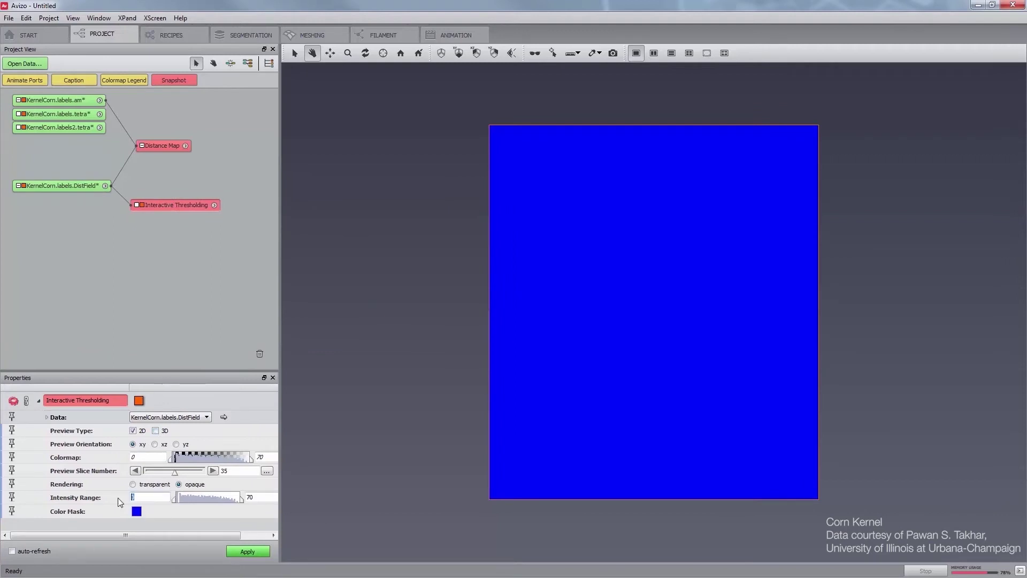
pyautogui.write('1')
pyautogui.doubleClick(249, 498)
pyautogui.write('15')
pyautogui.press('Return')
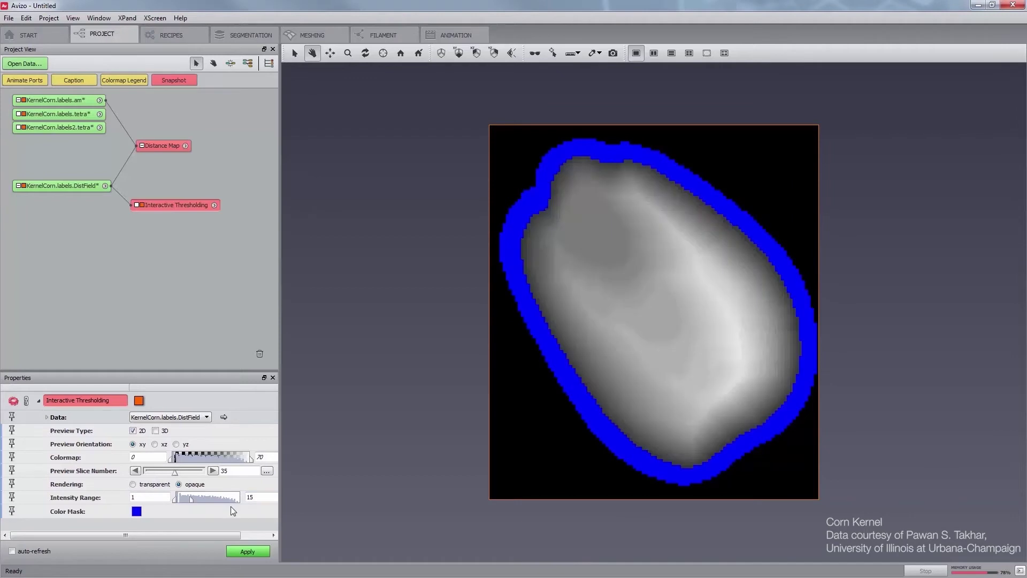
pyautogui.click(242, 552)
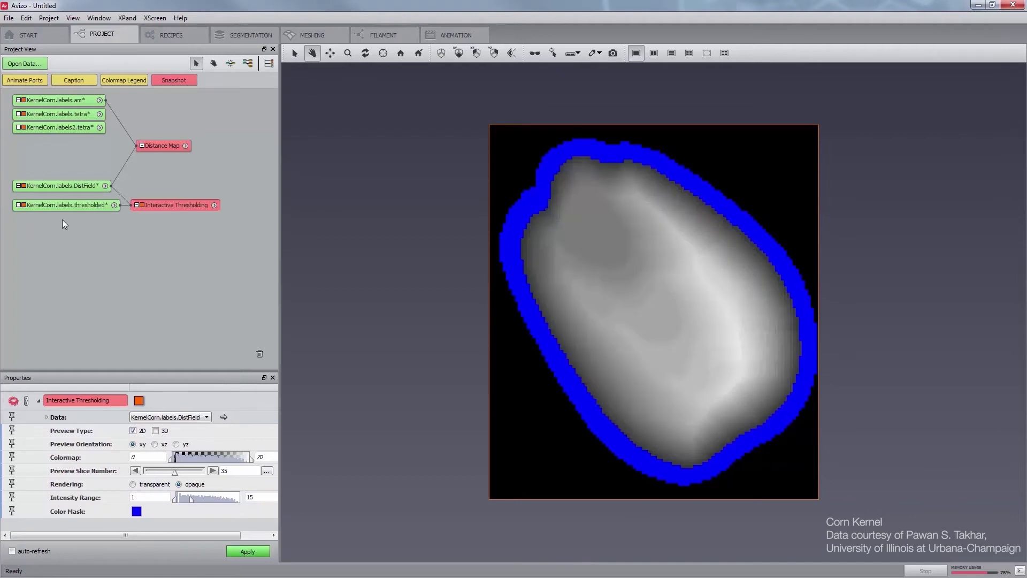
pyautogui.moveTo(69, 207); pyautogui.dragTo(178, 219)
pyautogui.click(161, 241)
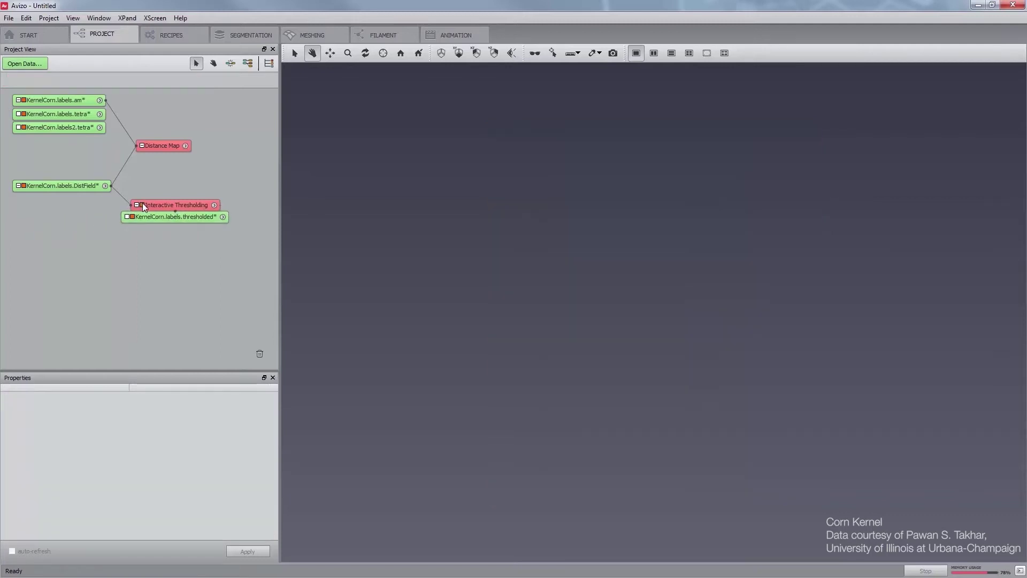
# Attach a second Interactive Thresholding module to the DistField
pyautogui.rightClick(75, 185)
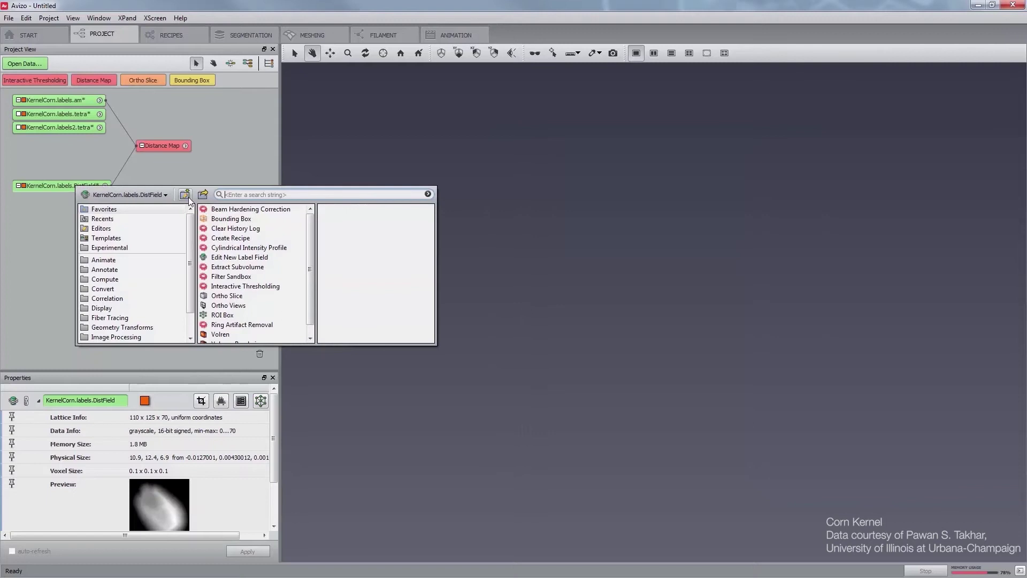
pyautogui.write('interactive')
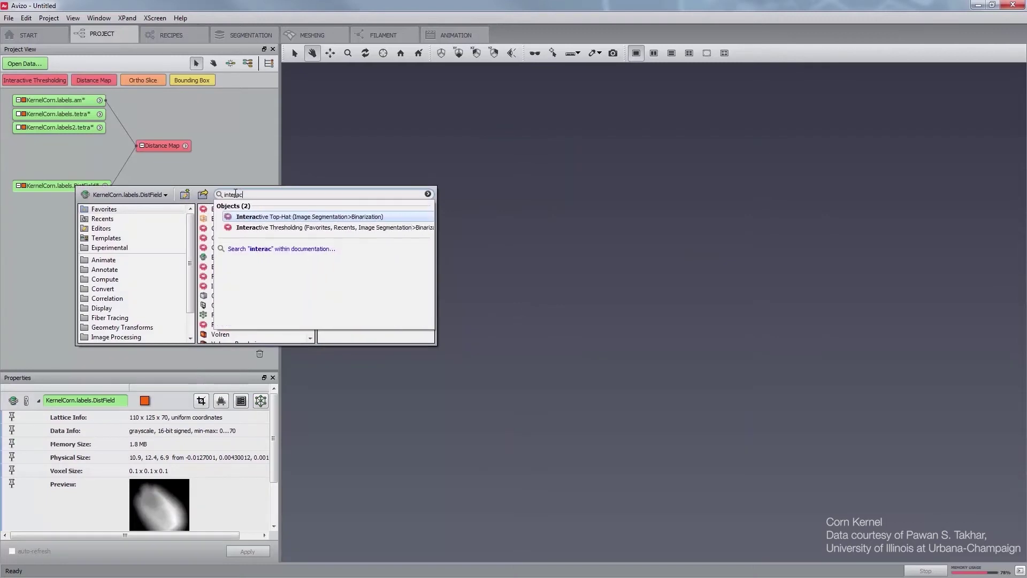
pyautogui.press('Return')
pyautogui.moveTo(149, 235); pyautogui.dragTo(190, 238)
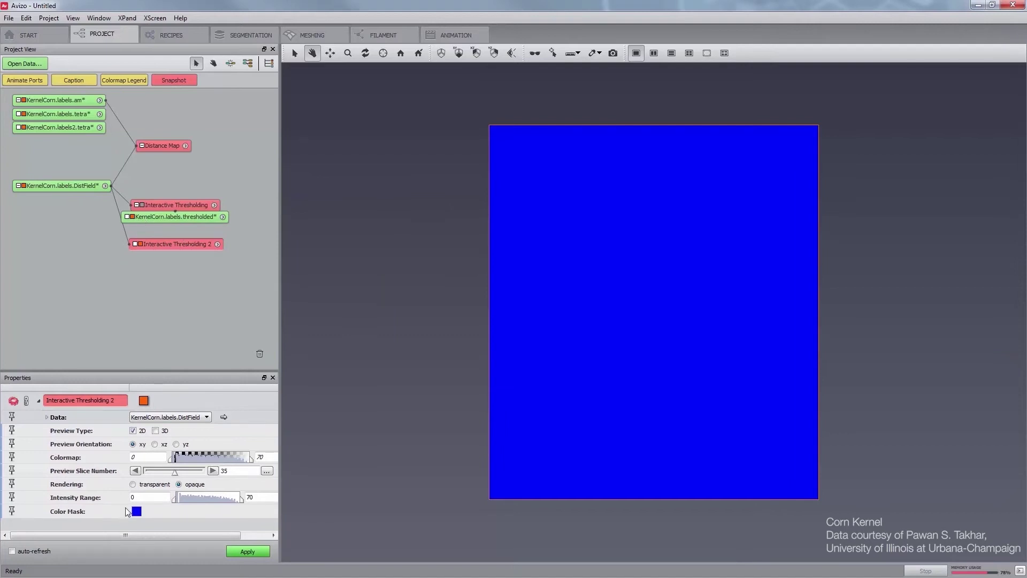
# Set its minimum intensity to 15, apply to create KernelCorn.labels2.thresholded, and hide its preview
pyautogui.doubleClick(143, 498)
pyautogui.write('15')
pyautogui.press('Return')
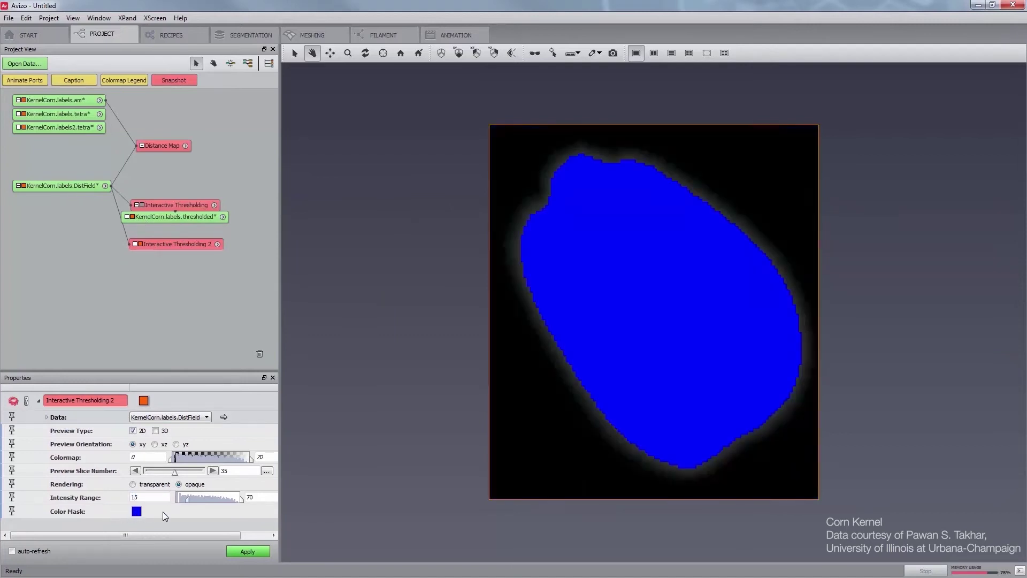
pyautogui.click(246, 551)
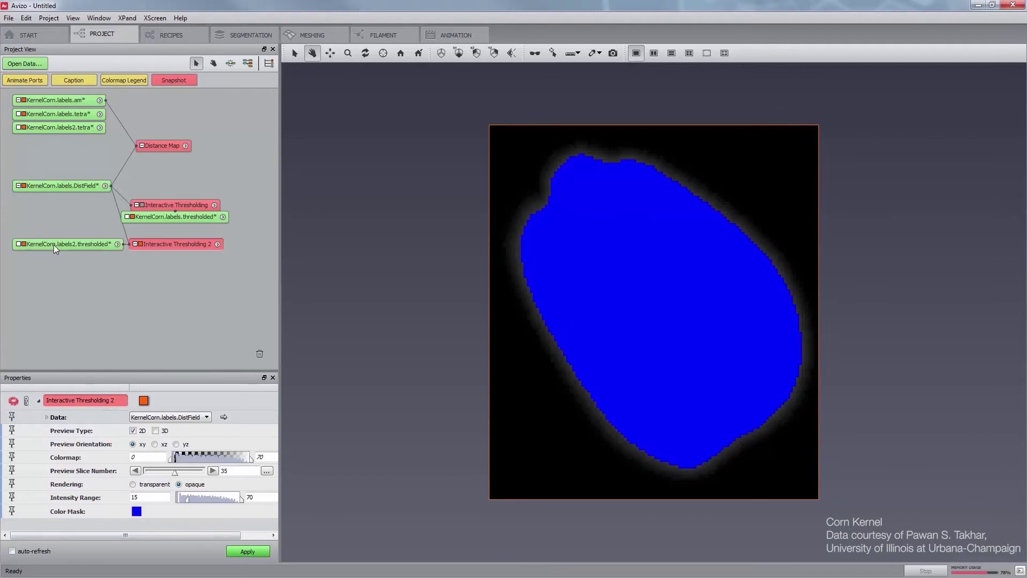
pyautogui.moveTo(54, 245); pyautogui.dragTo(162, 256)
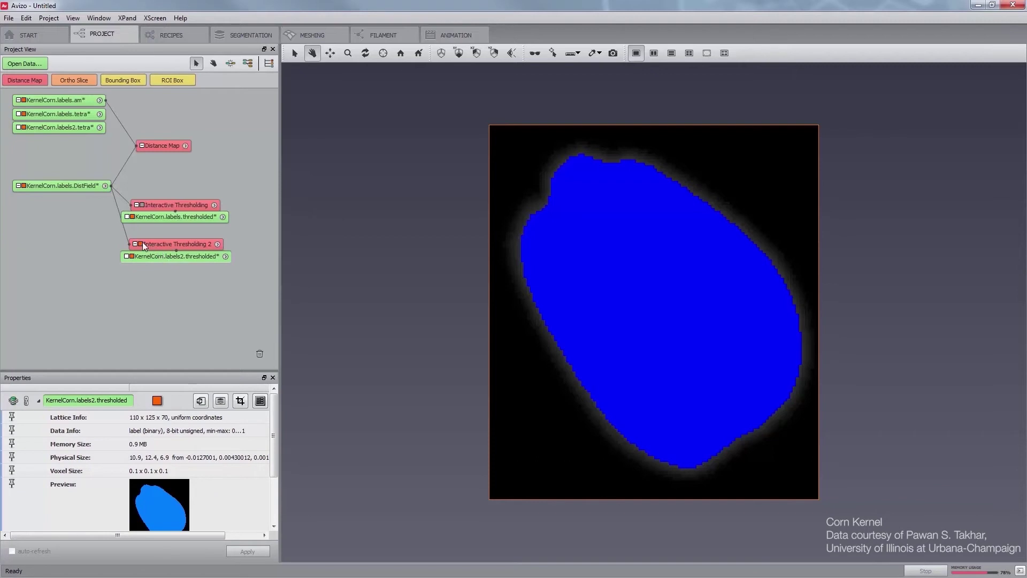
pyautogui.click(140, 244)
pyautogui.click(170, 216)
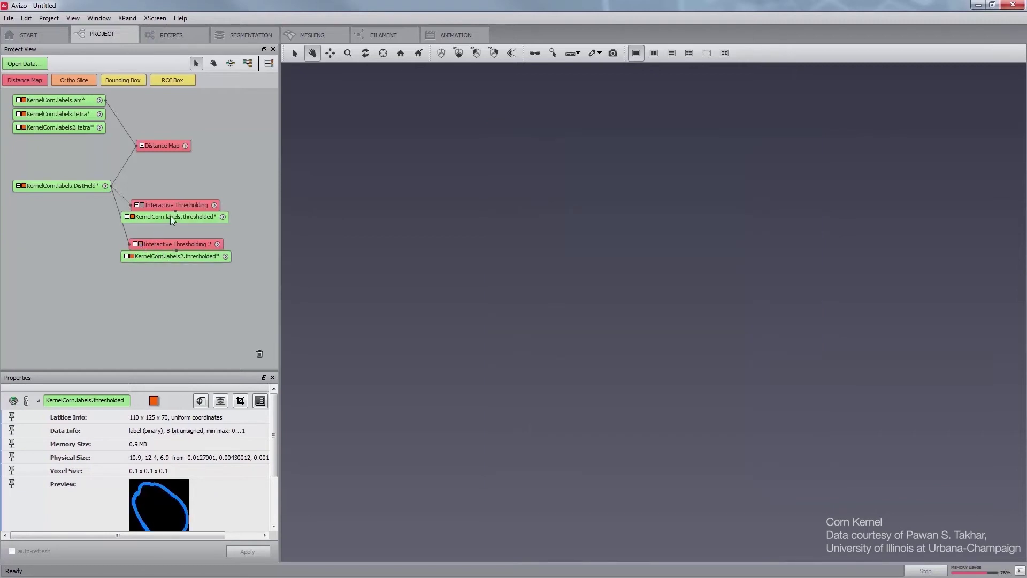
# Connect KernelCorn.labels2.thresholded to the Arithmetic module's input B
pyautogui.rightClick(171, 217)
pyautogui.write('amb')
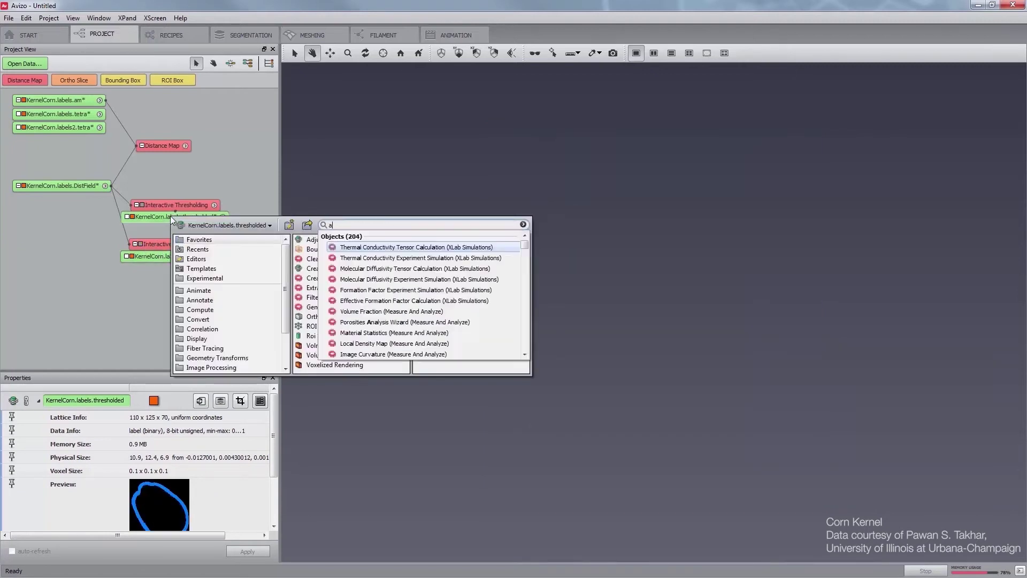
pyautogui.press('Escape')
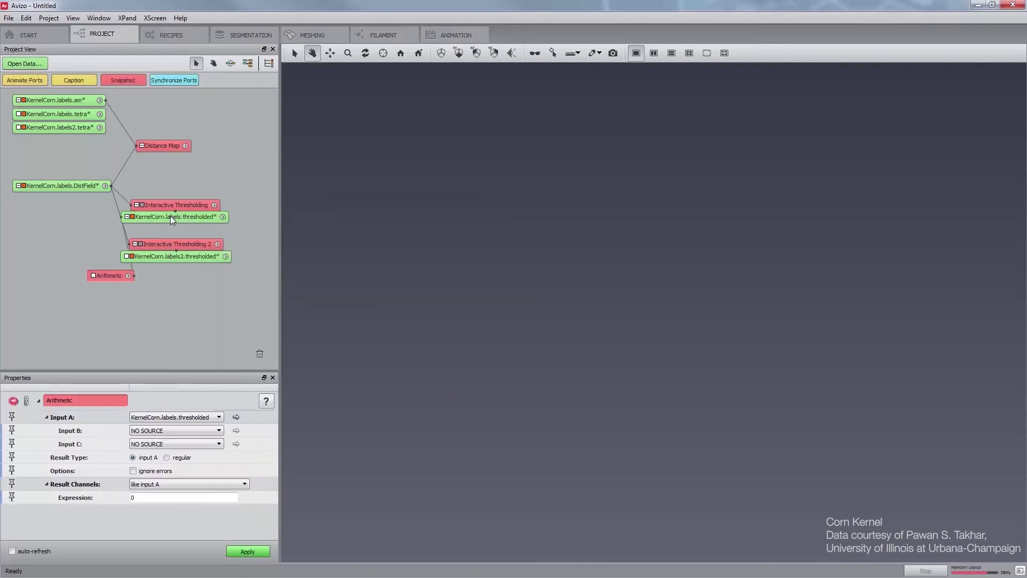
pyautogui.moveTo(107, 276); pyautogui.dragTo(250, 230)
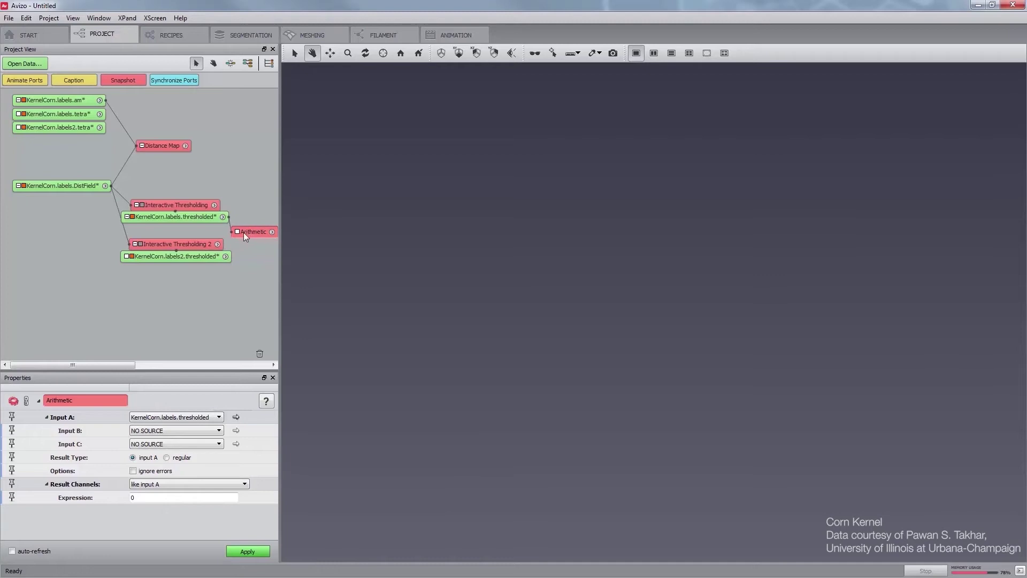
pyautogui.click(238, 231)
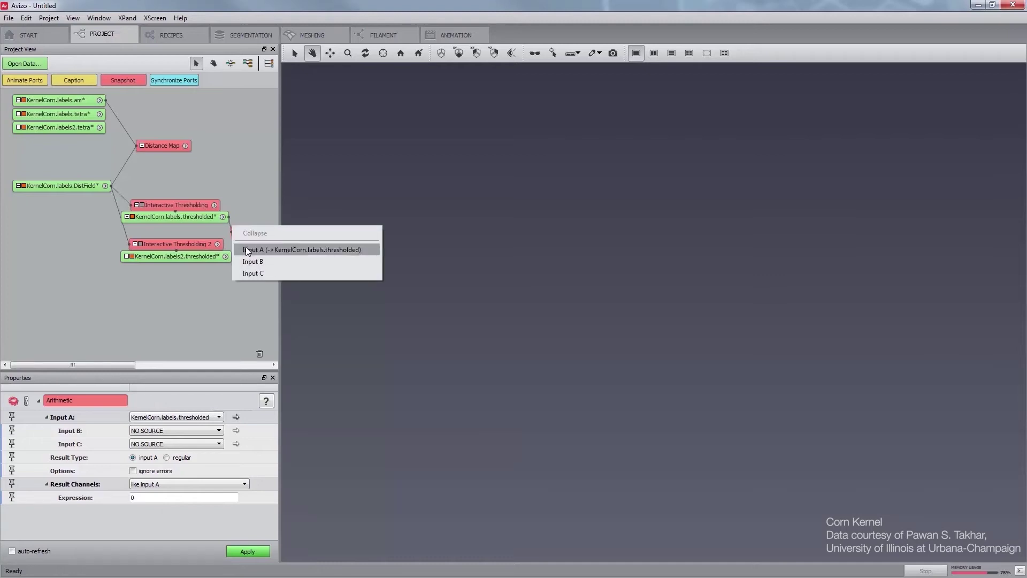
pyautogui.click(251, 260)
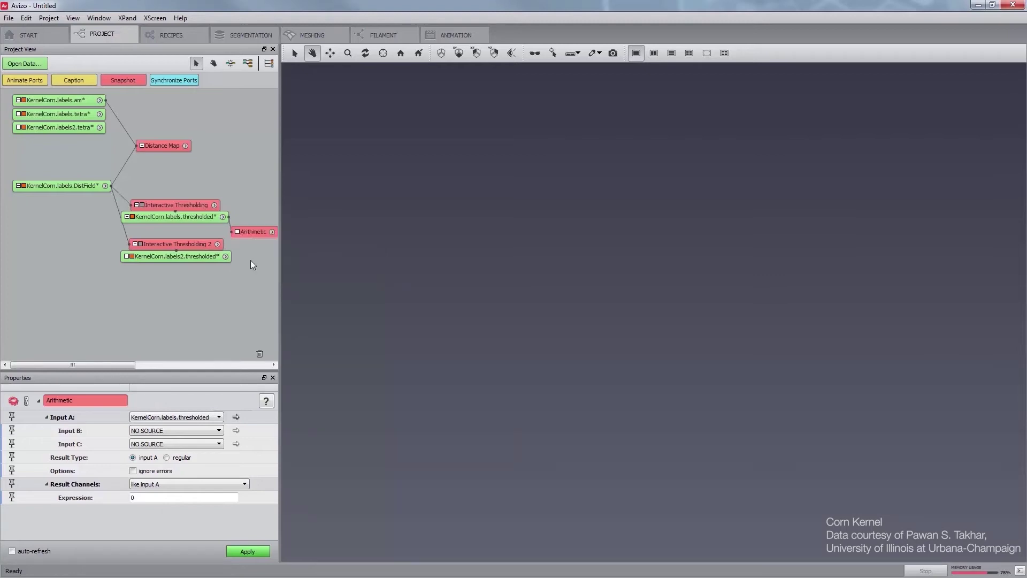
pyautogui.click(212, 258)
# Compute a single-channel scalar Result using the expression 0.05*(1+A+39*B)
pyautogui.click(150, 488)
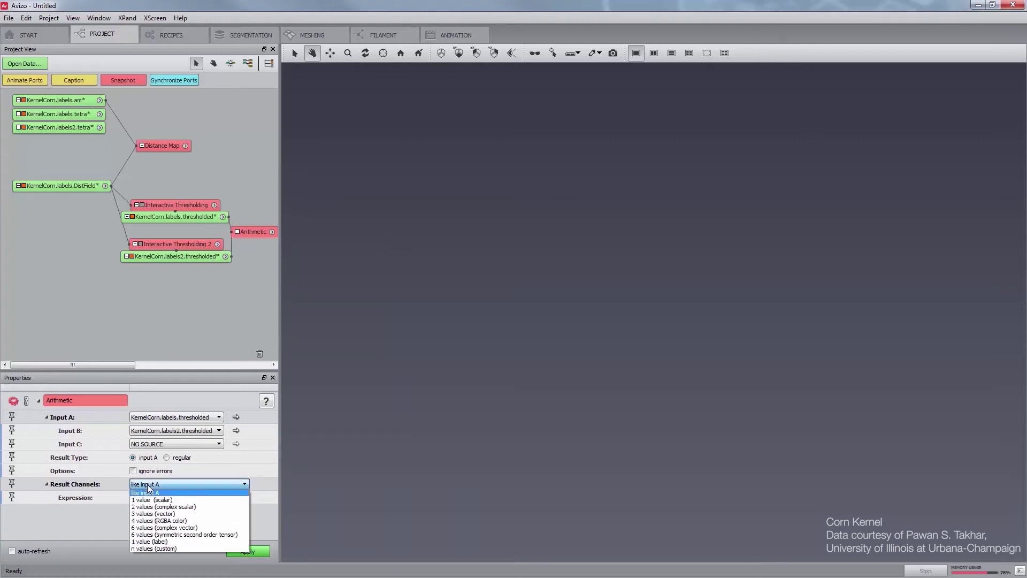
pyautogui.click(147, 499)
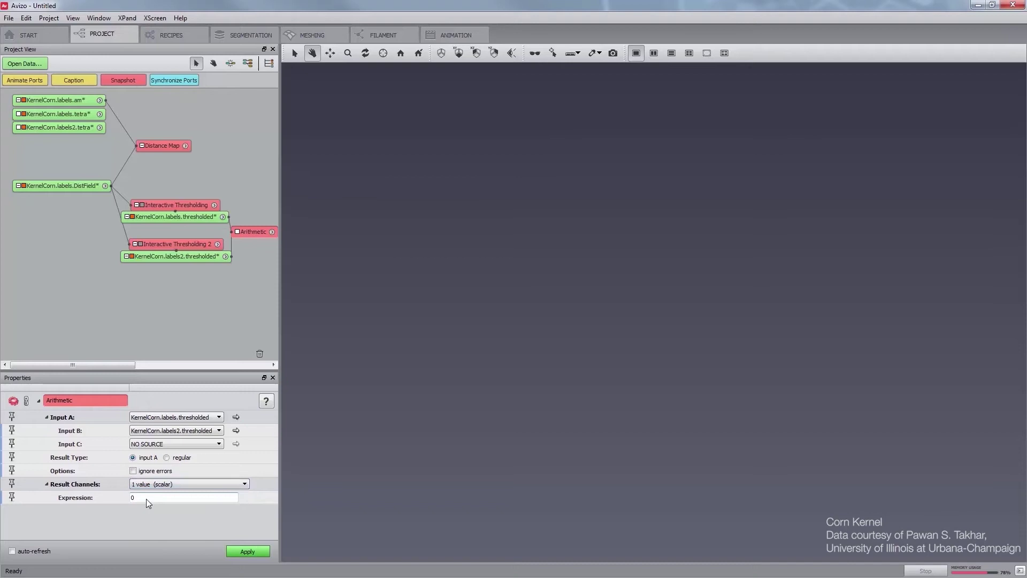
pyautogui.moveTo(147, 500); pyautogui.dragTo(113, 498)
pyautogui.write('0.05')
pyautogui.write('*()')
pyautogui.write('1+A')
pyautogui.write('+')
pyautogui.write('39*B')
pyautogui.click(243, 551)
# Attach an Ortho Slice to the Result volume and step to slice 41
pyautogui.moveTo(36, 236); pyautogui.dragTo(252, 246)
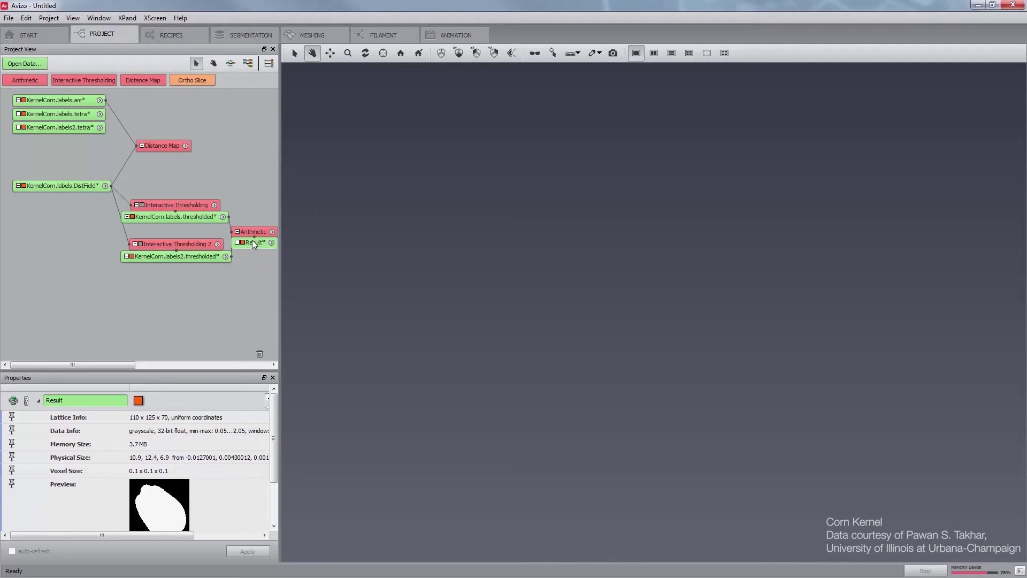
pyautogui.rightClick(253, 246)
pyautogui.doubleClick(416, 352)
pyautogui.moveTo(175, 446)
pyautogui.mouseDown()
pyautogui.moveTo(199, 447)
pyautogui.moveTo(180, 450)
pyautogui.mouseUp()
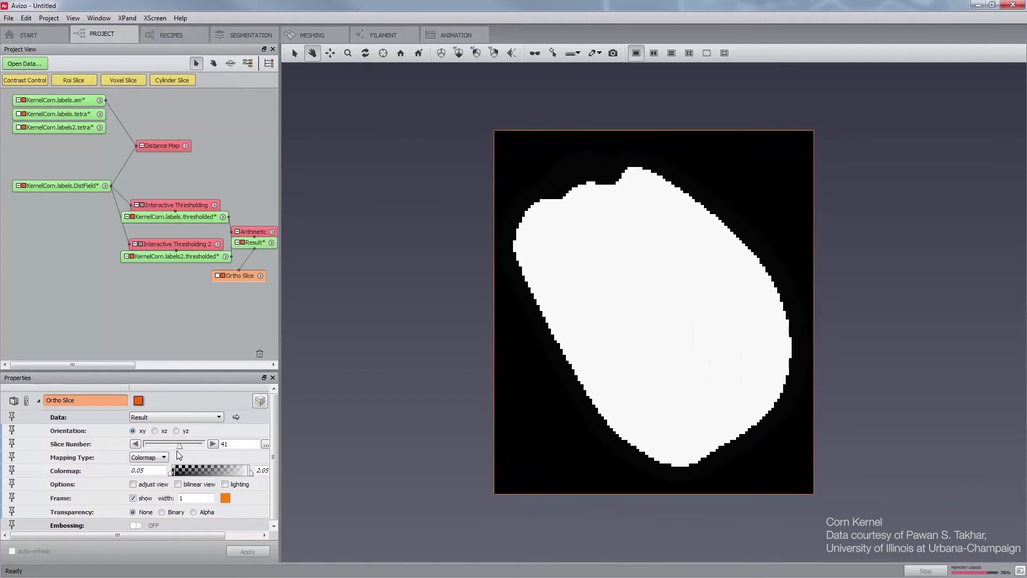
# Colour the slice with the temperature.icol colormap spanning 0 to 2
pyautogui.rightClick(185, 470)
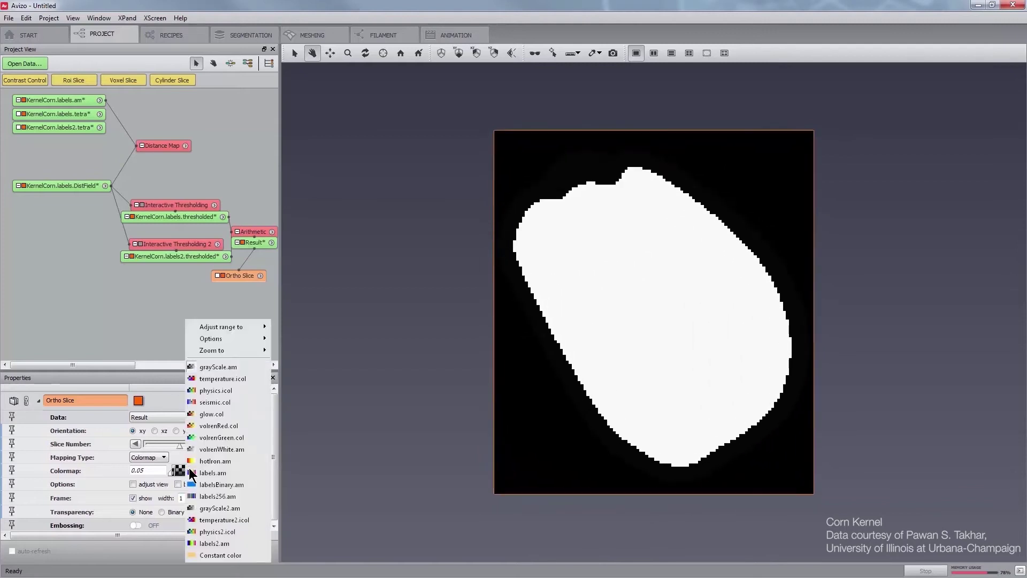
pyautogui.click(222, 379)
pyautogui.doubleClick(143, 471)
pyautogui.write('0')
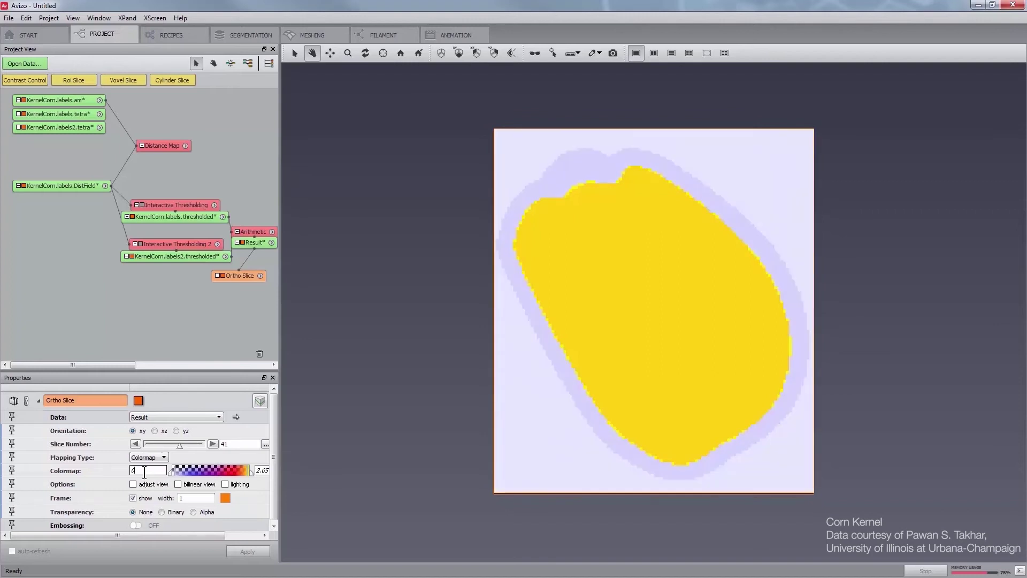
pyautogui.doubleClick(263, 470)
pyautogui.write('2')
pyautogui.press('Return')
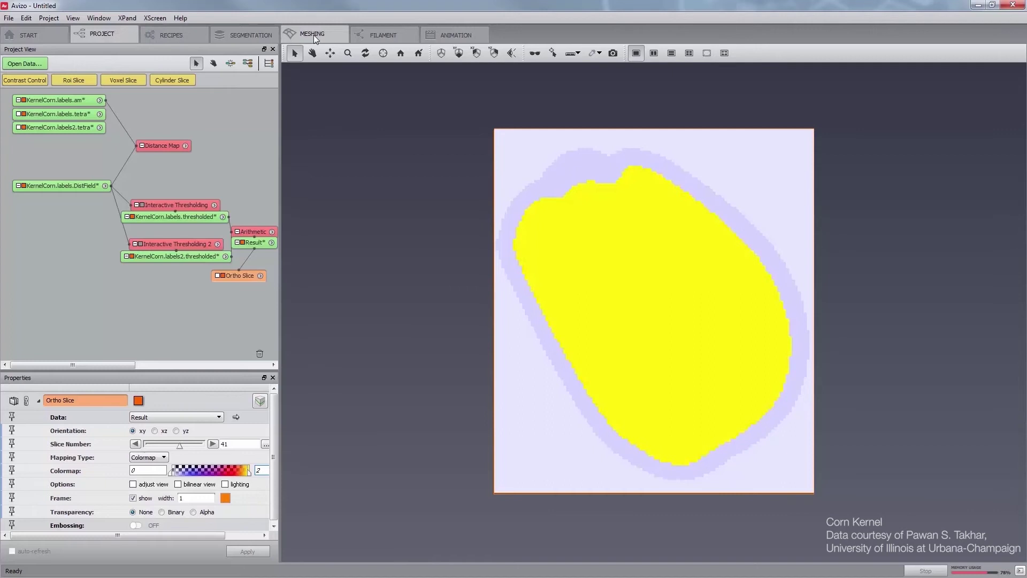
# Set Facet Distance to 0.01 and use the Result field as the Cell Size scalar field
pyautogui.click(313, 34)
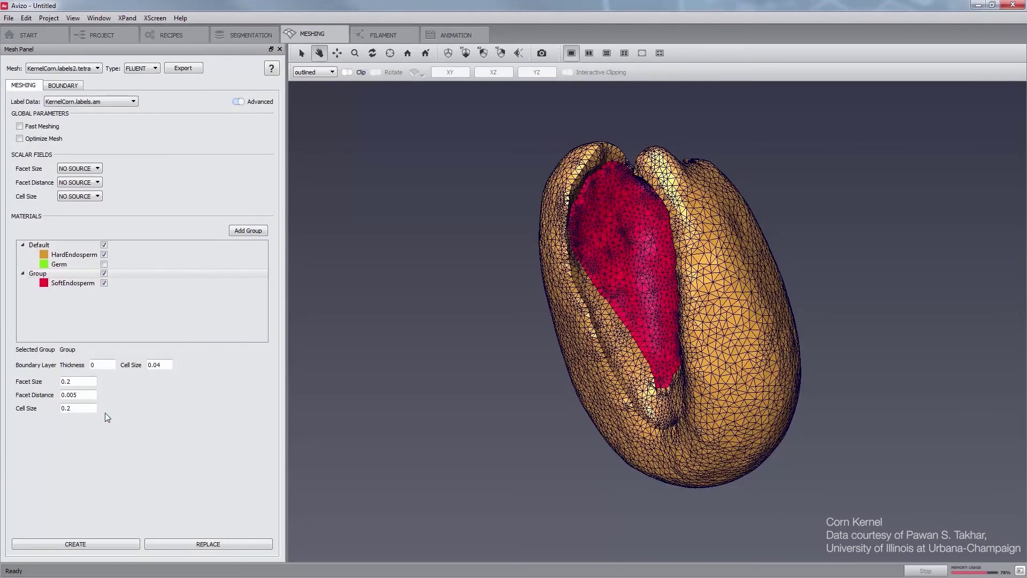
pyautogui.moveTo(77, 395); pyautogui.dragTo(70, 397)
pyautogui.write('1')
pyautogui.click(76, 197)
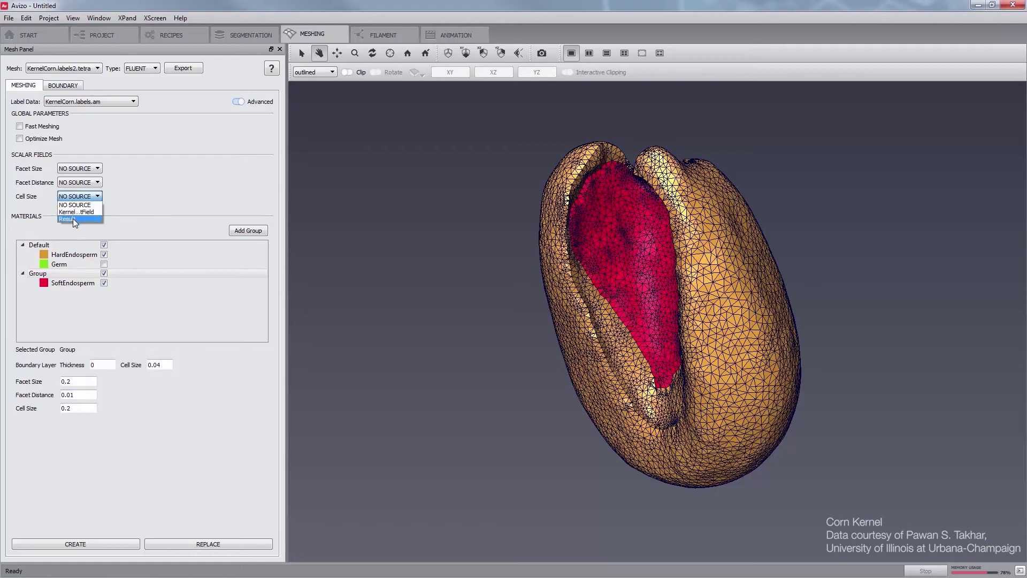
pyautogui.click(73, 218)
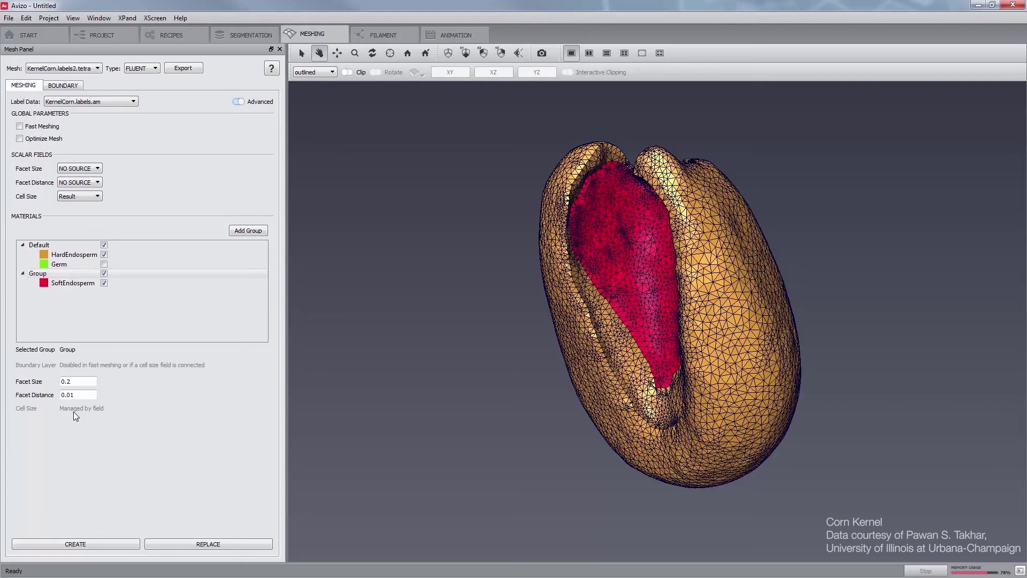
# Regenerate the kernel mesh with the Result cell-size field, show the Germ, and enable clipping
pyautogui.click(217, 545)
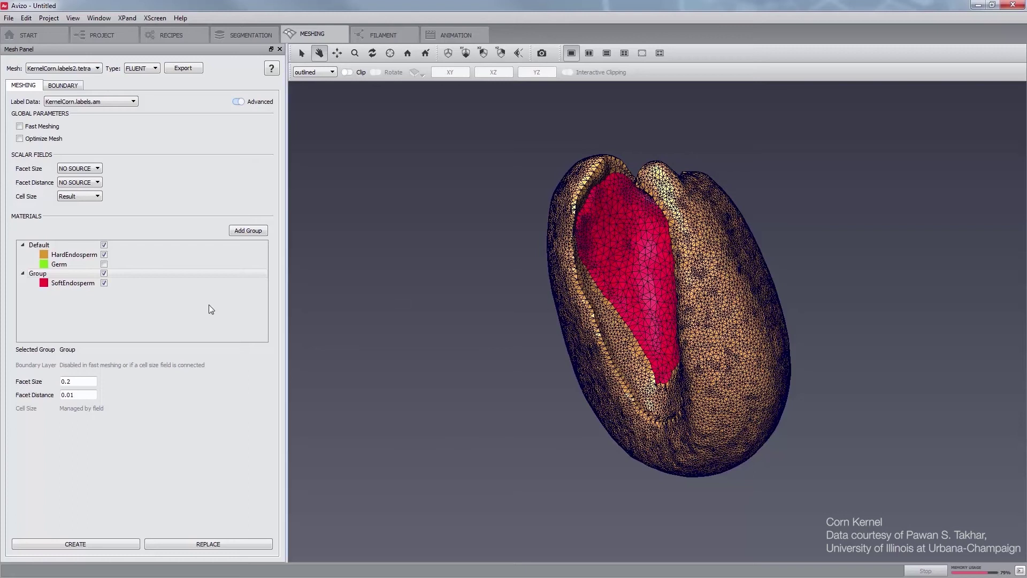
pyautogui.click(105, 265)
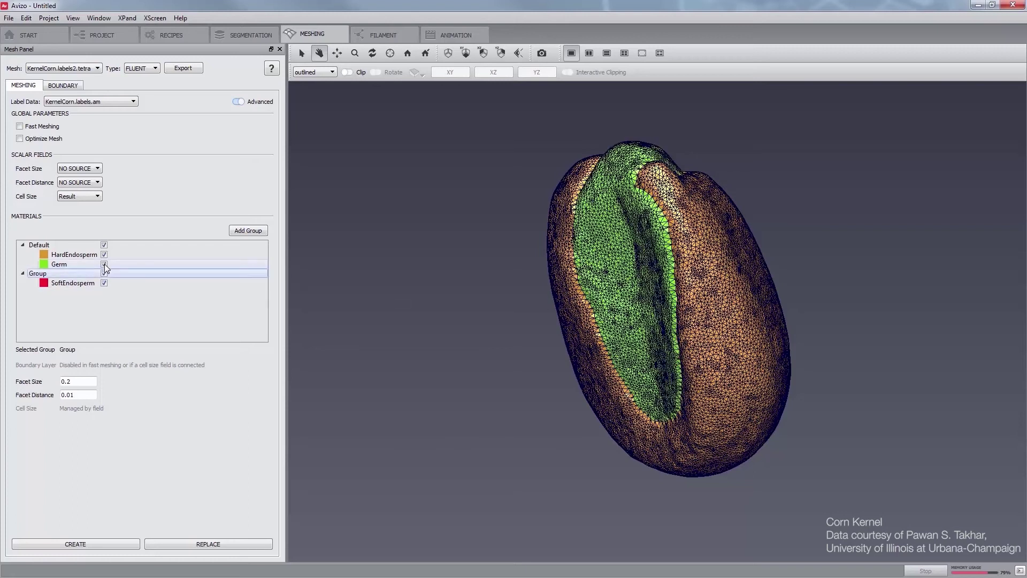
pyautogui.click(348, 72)
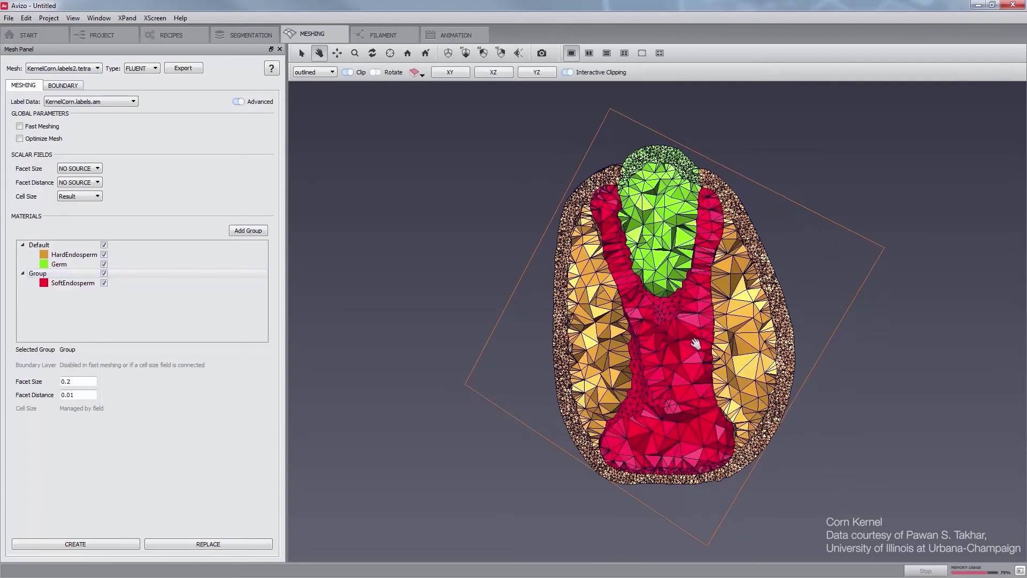
# Rotate the kernel and shift the clipping plane to reveal fine rim and coarse interior tetrahedra
pyautogui.moveTo(696, 344); pyautogui.dragTo(585, 336)
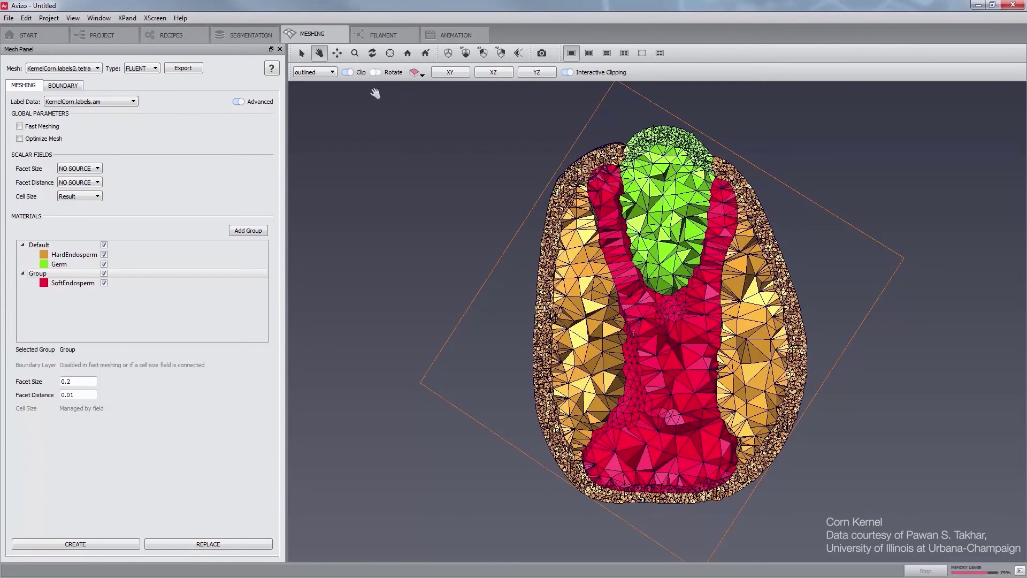
pyautogui.click(302, 53)
pyautogui.moveTo(496, 384)
pyautogui.mouseDown()
pyautogui.moveTo(518, 409)
pyautogui.moveTo(458, 346)
pyautogui.moveTo(490, 393)
pyautogui.mouseUp()
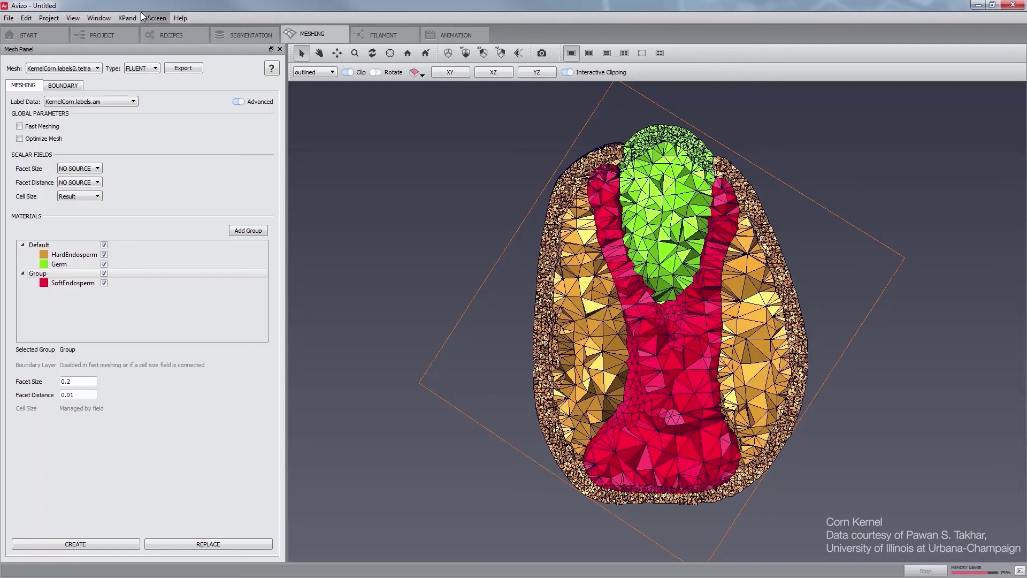
# Delete both KernelCorn.labels.tetra and KernelCorn.labels2.tetra meshes from the project
pyautogui.click(106, 36)
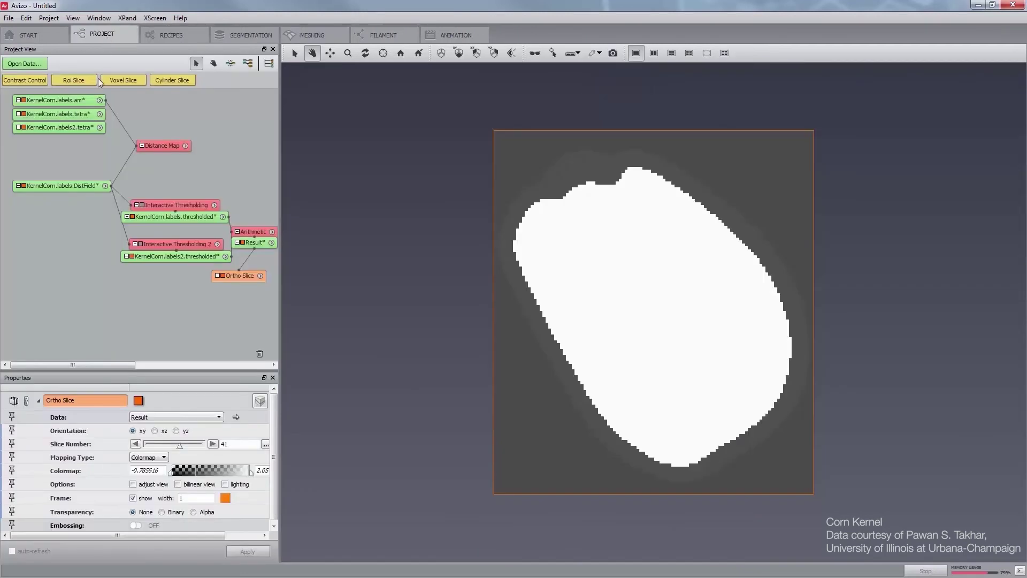
pyautogui.click(73, 114)
pyautogui.press('Delete')
pyautogui.press('Return')
pyautogui.click(75, 114)
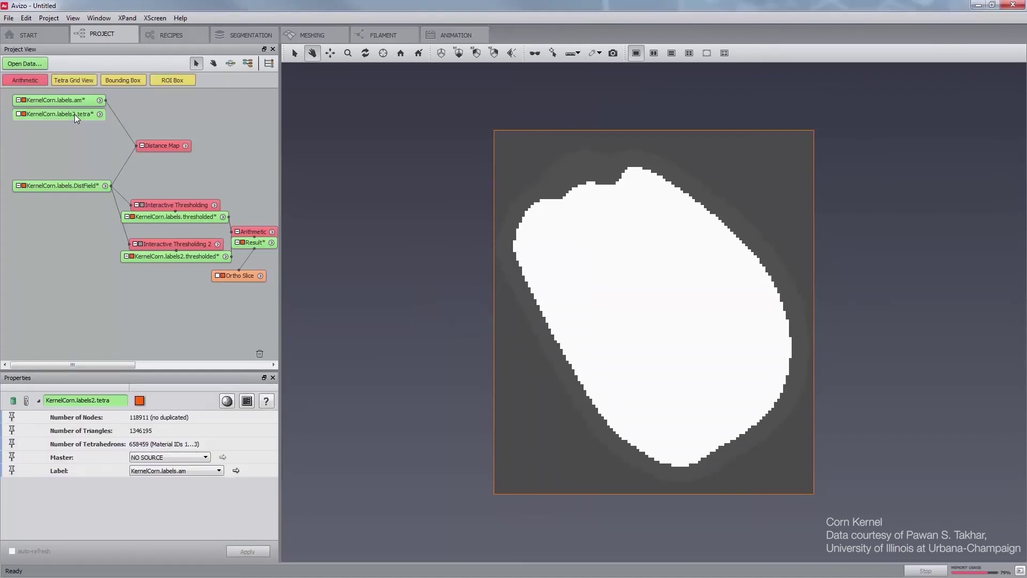
pyautogui.press('Delete')
pyautogui.press('Return')
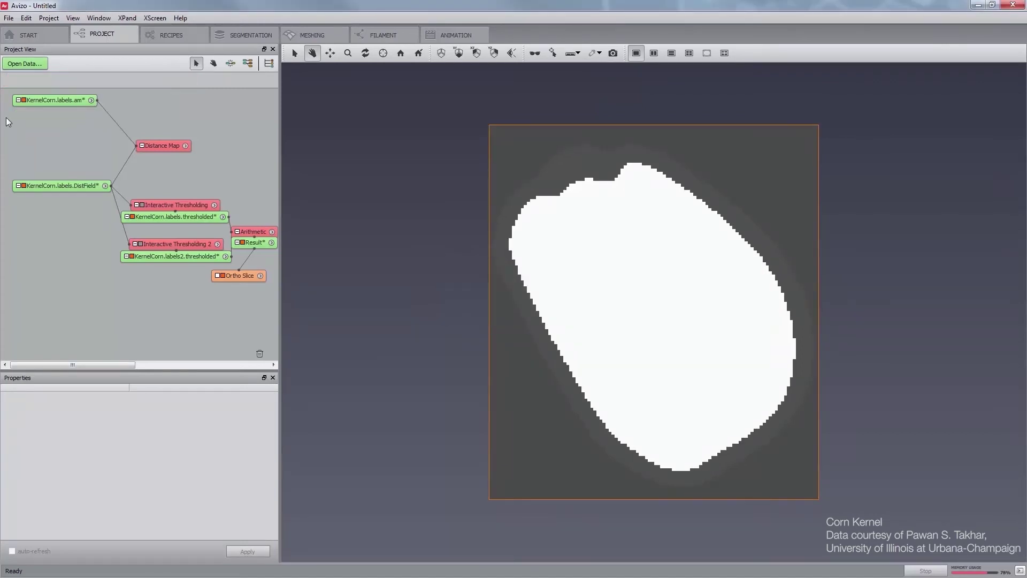
# Remove all remaining derived modules, leaving only KernelCorn.labels.am selected
pyautogui.moveTo(5, 117); pyautogui.dragTo(335, 316)
pyautogui.press('Delete')
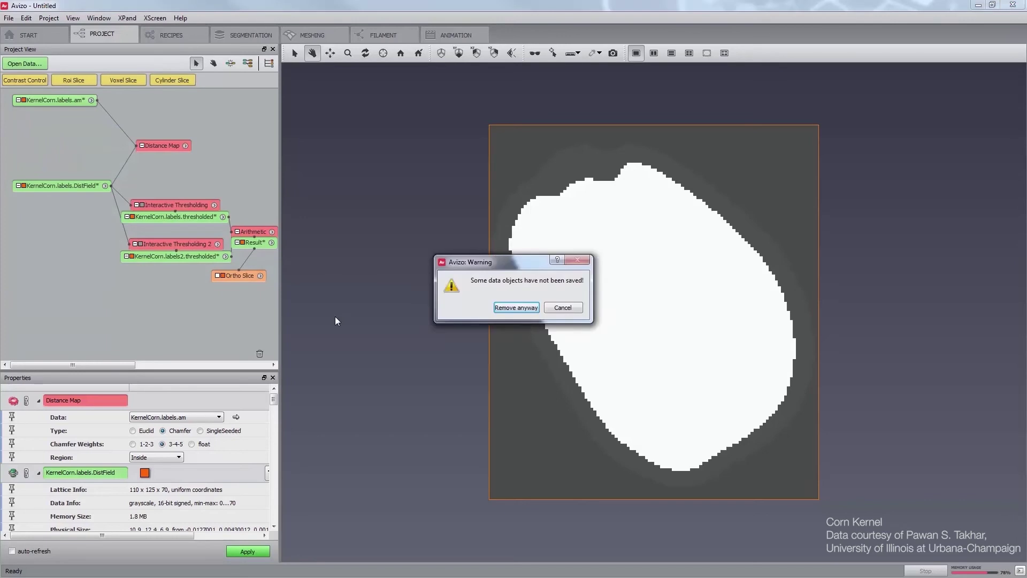
pyautogui.press('Return')
pyautogui.click(61, 101)
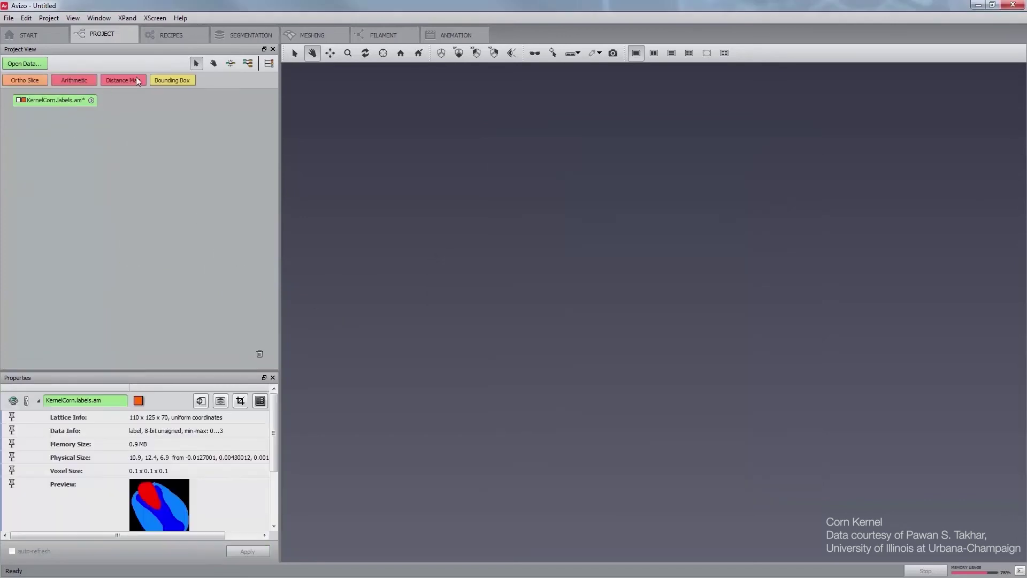
# Mesh the kernel at medium quality, cell size 0.2, with advanced settings off and the SoftEndosperm group selected
pyautogui.click(297, 35)
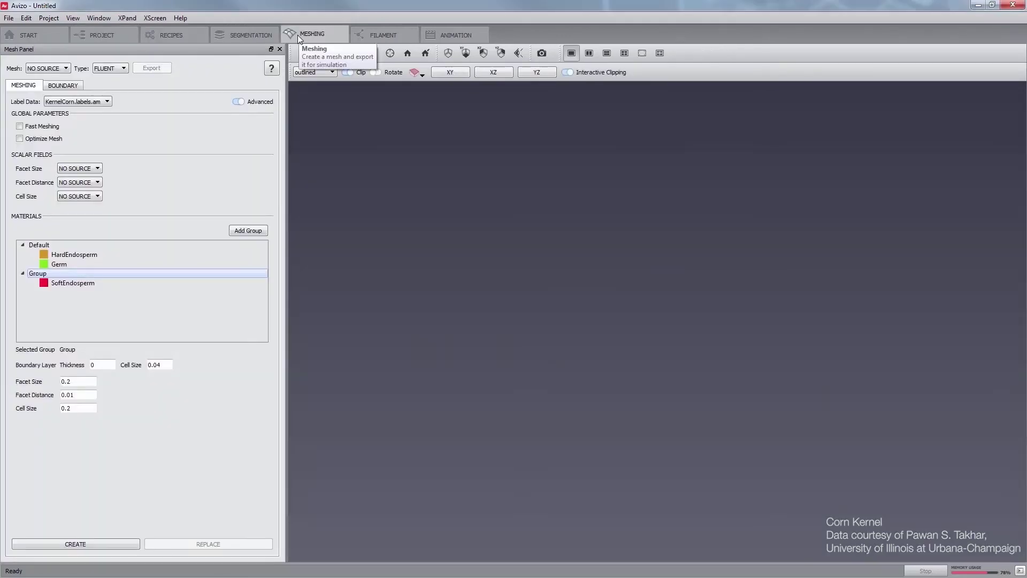
pyautogui.click(238, 102)
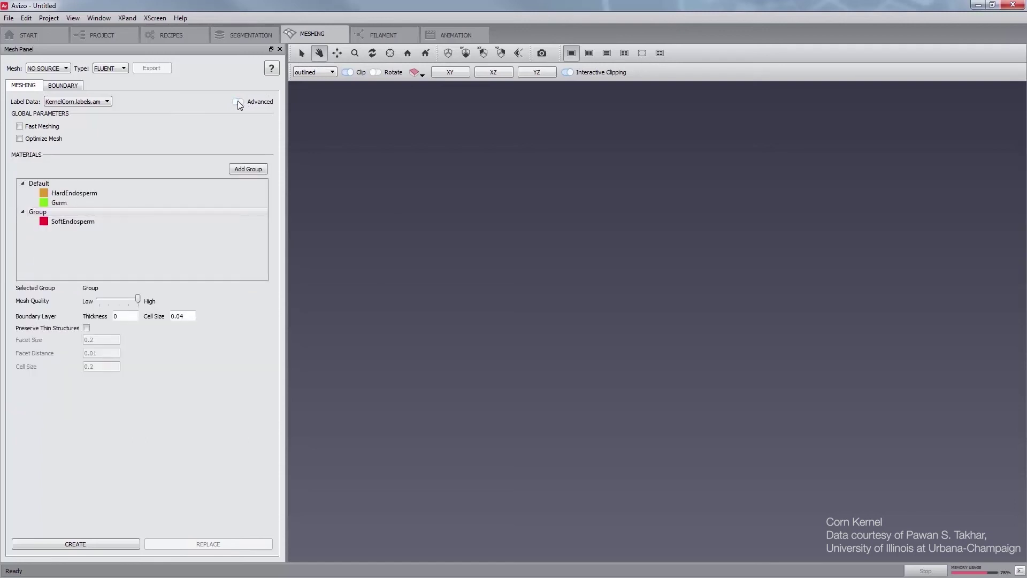
pyautogui.click(55, 185)
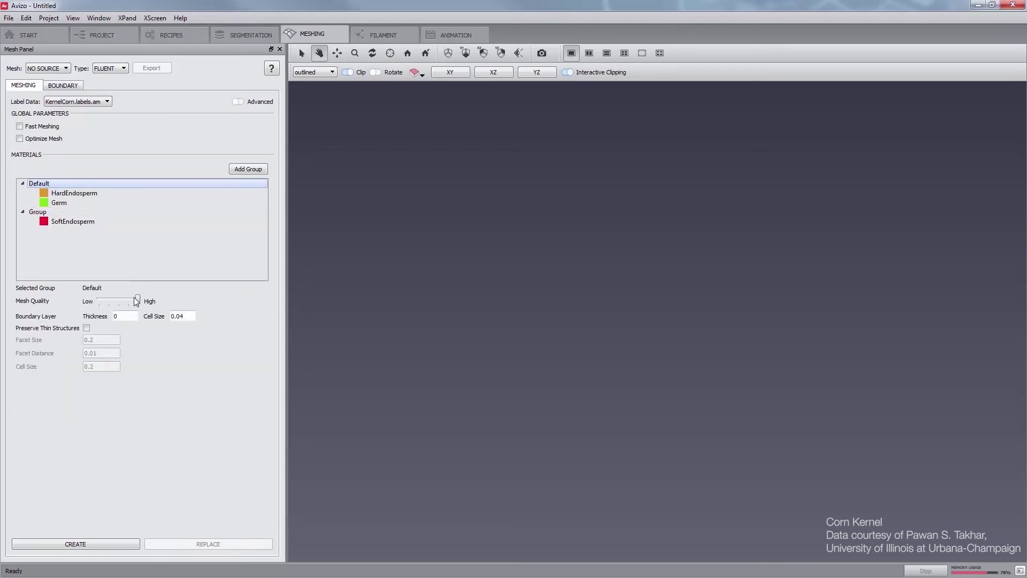
pyautogui.click(54, 212)
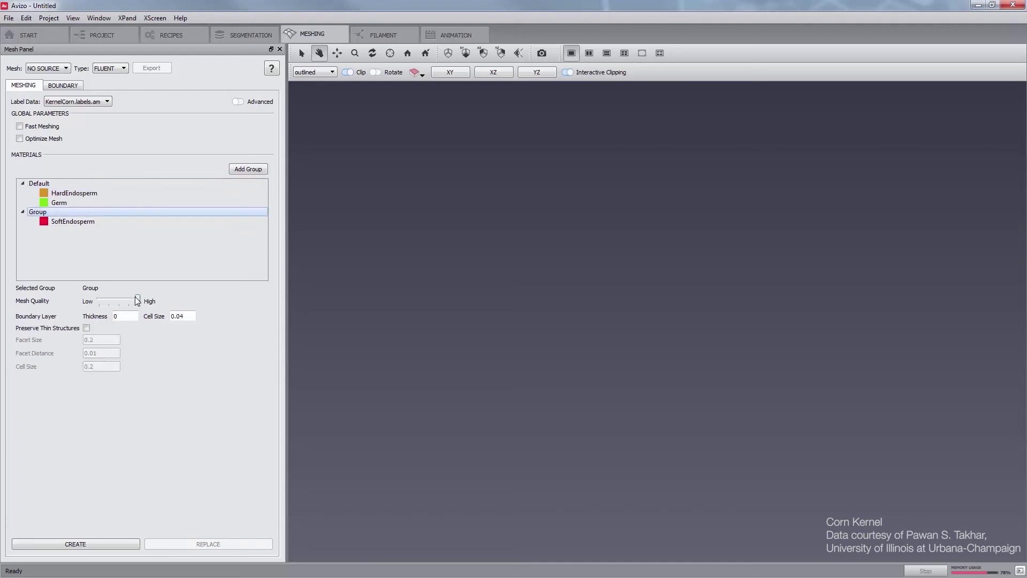
pyautogui.moveTo(137, 298); pyautogui.dragTo(118, 299)
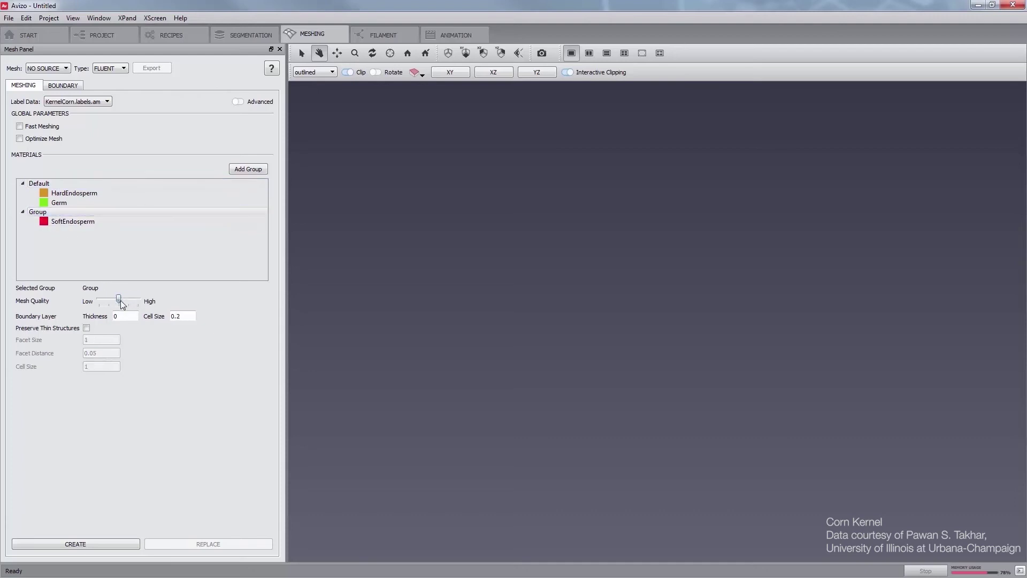
pyautogui.click(101, 544)
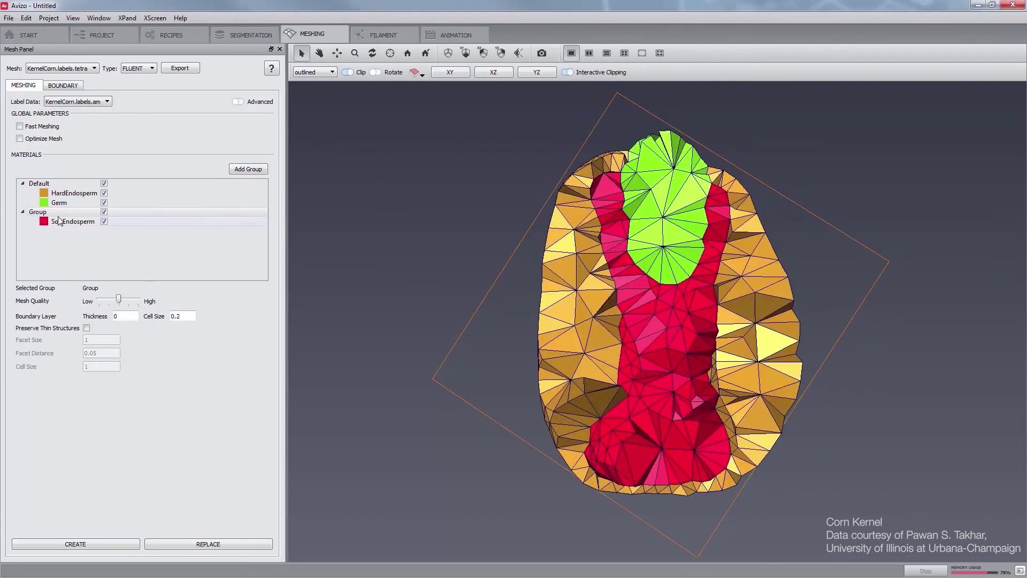
# Replace the SoftEndosperm group with a new group holding only HardEndosperm, boundary layer thickness 0.4
pyautogui.click(64, 213)
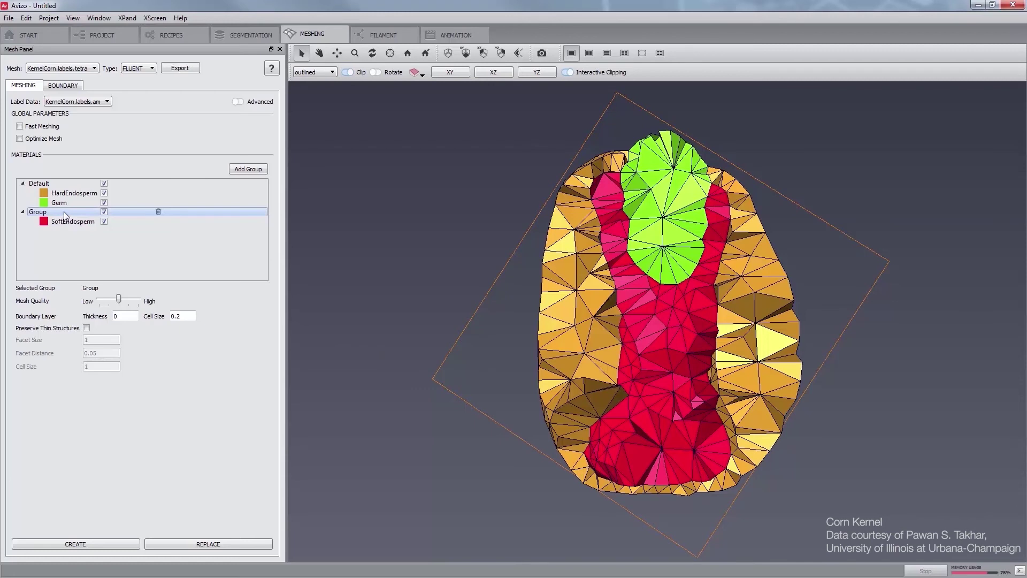
pyautogui.click(158, 213)
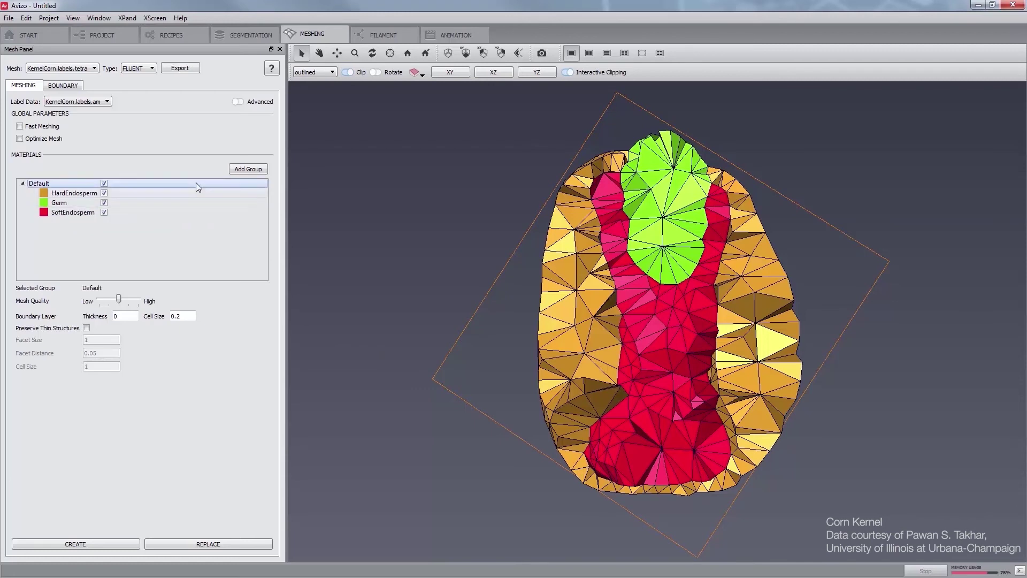
pyautogui.click(239, 171)
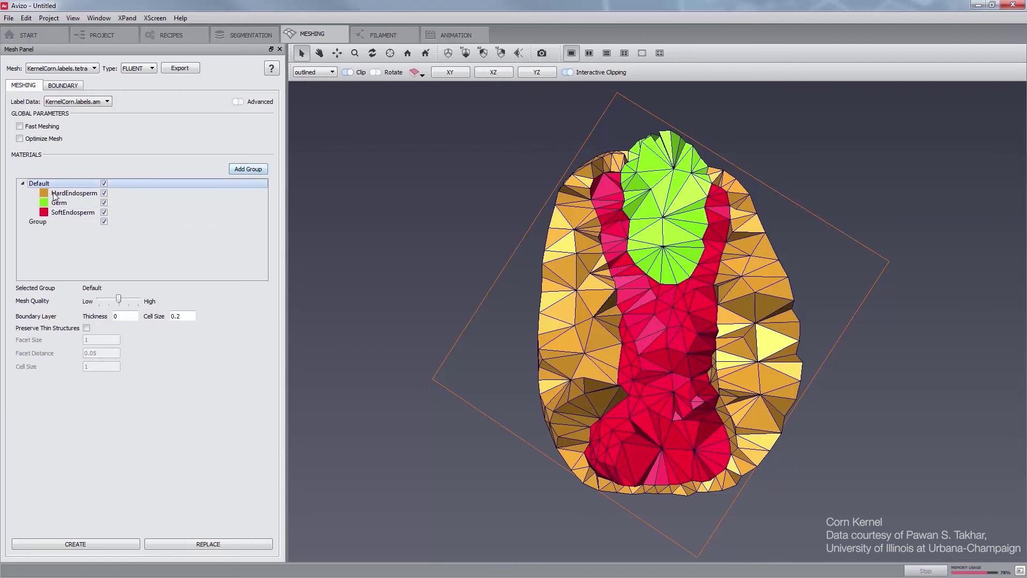
pyautogui.moveTo(60, 193); pyautogui.dragTo(47, 223)
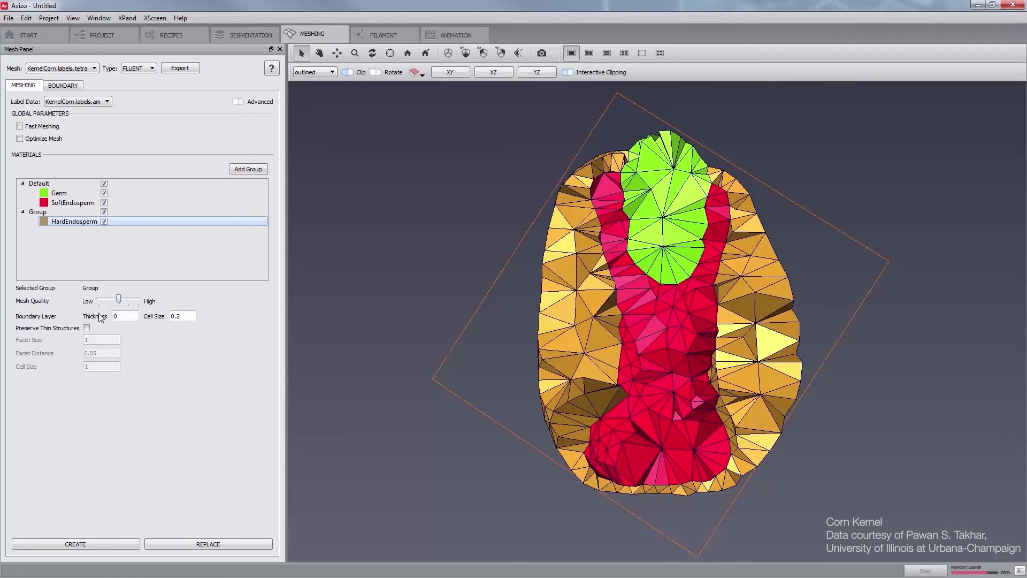
pyautogui.click(119, 317)
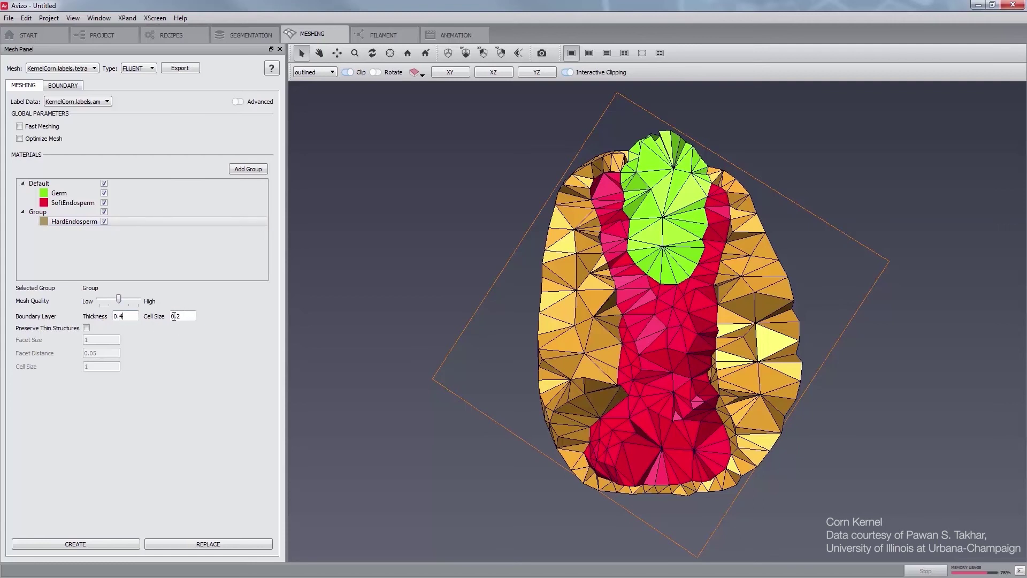
# Add an Ortho Slice of the labels and measure the outer hard endosperm layer at about 0.438
pyautogui.click(110, 32)
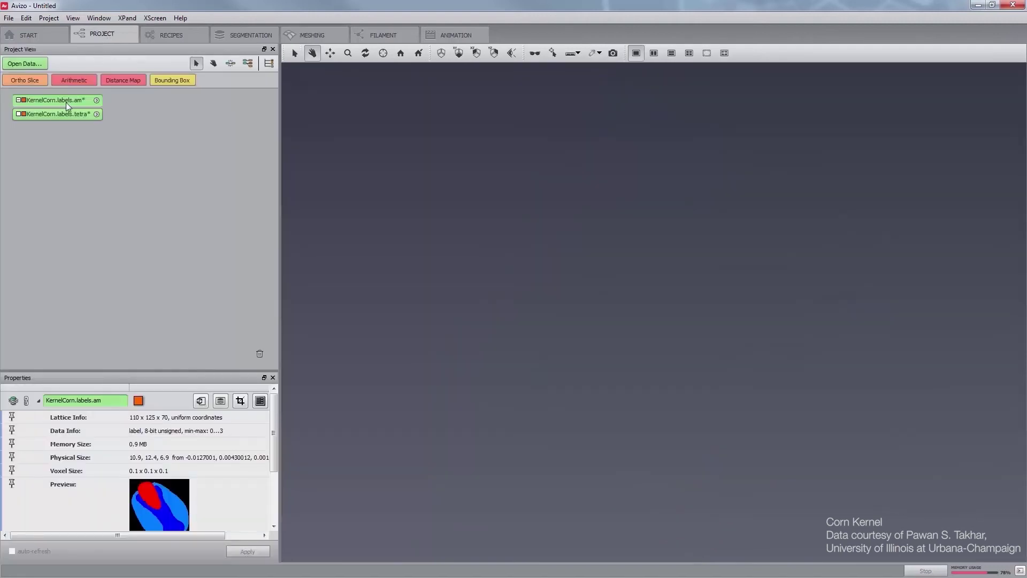
pyautogui.click(30, 83)
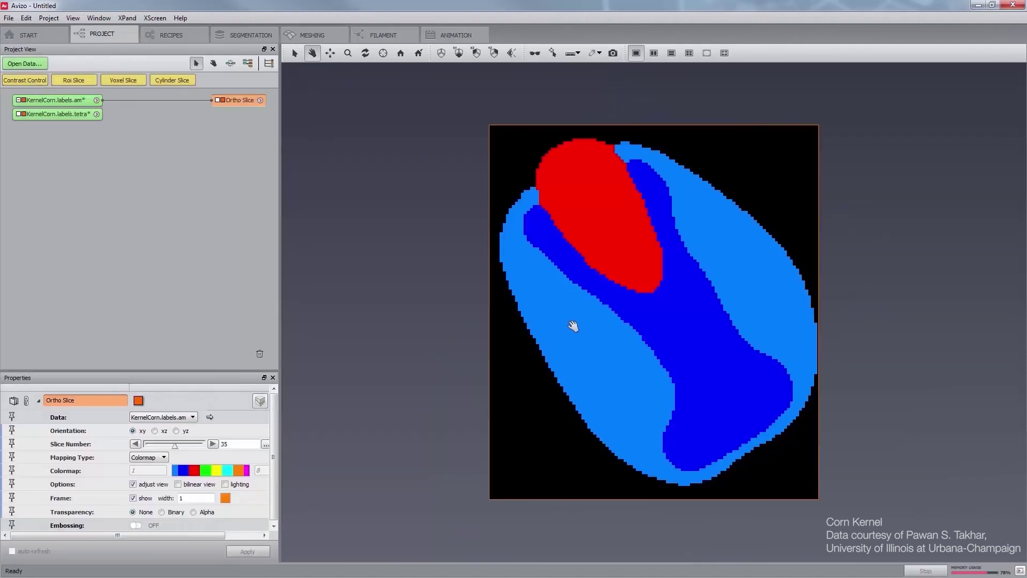
pyautogui.scroll(3, 574, 326)
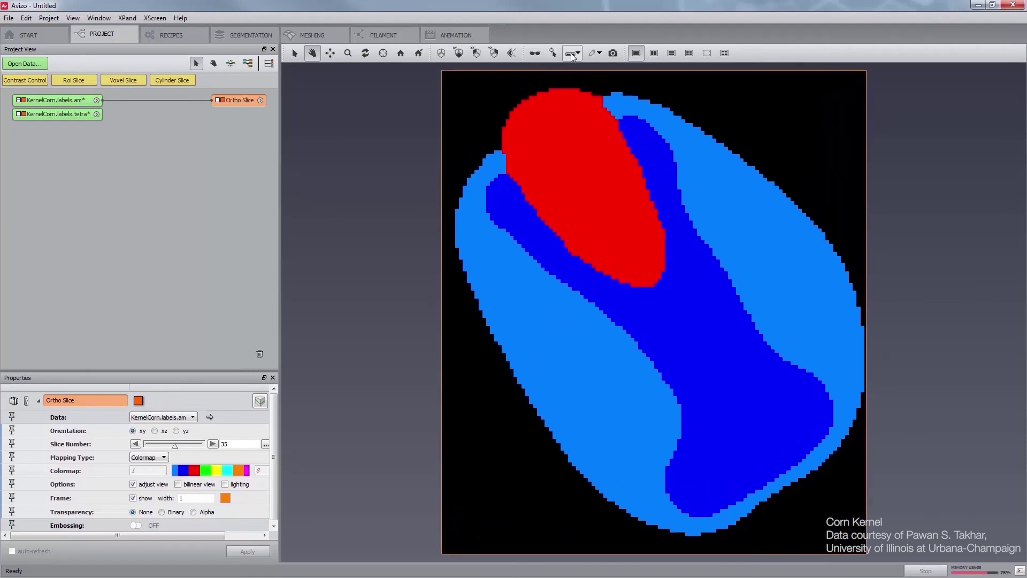
pyautogui.click(571, 54)
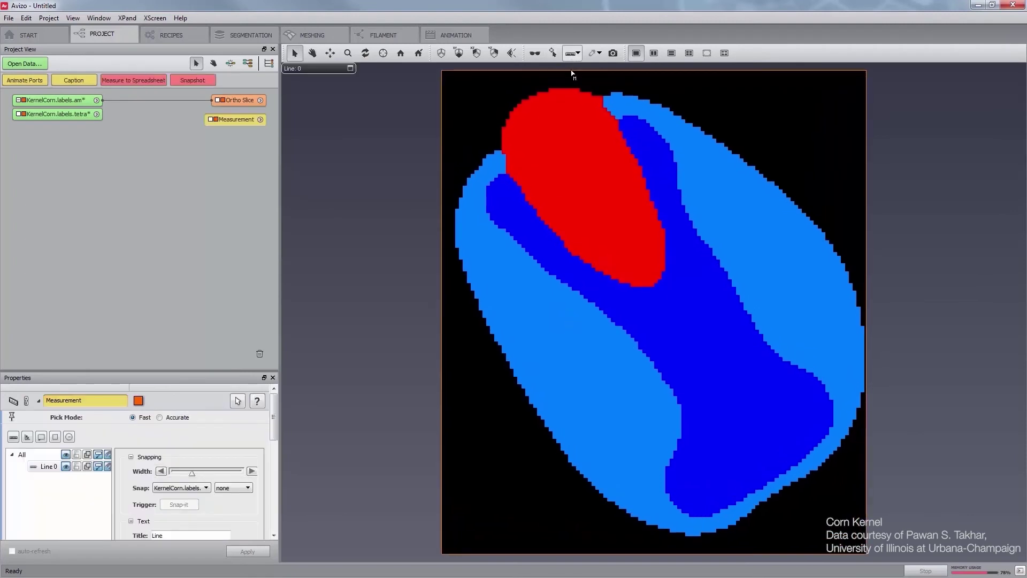
pyautogui.moveTo(511, 371)
pyautogui.mouseDown()
pyautogui.moveTo(509, 360)
pyautogui.moveTo(529, 362)
pyautogui.mouseUp()
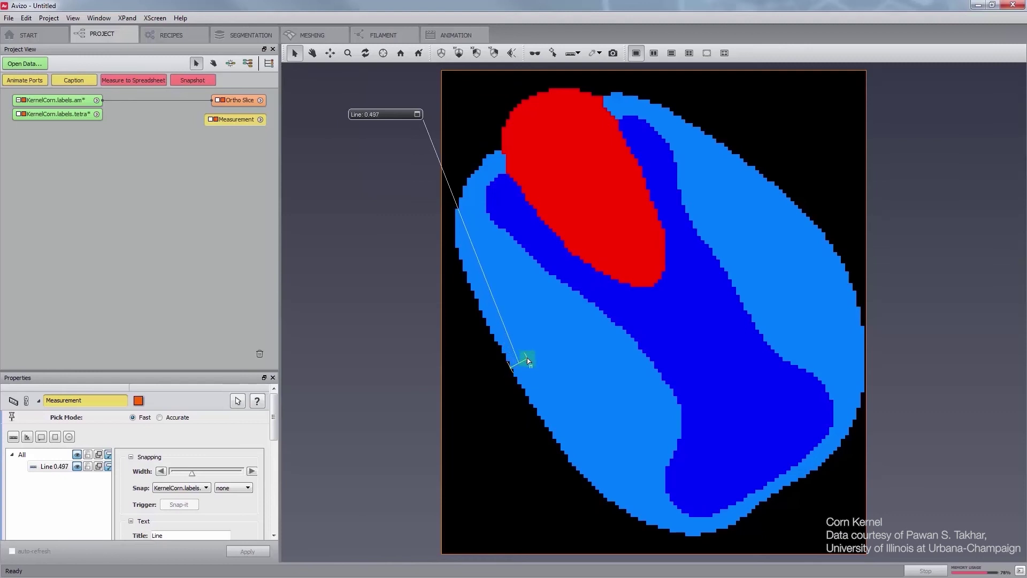
pyautogui.click(526, 361)
# Rebuild the current kernel mesh in place with the HardEndosperm 0.4 boundary layer
pyautogui.click(312, 34)
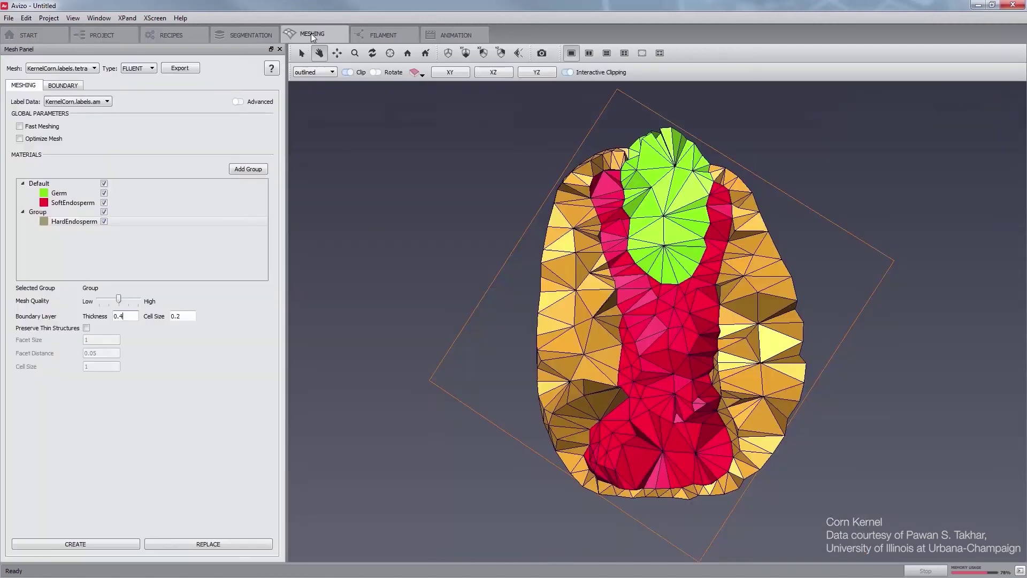
pyautogui.click(209, 543)
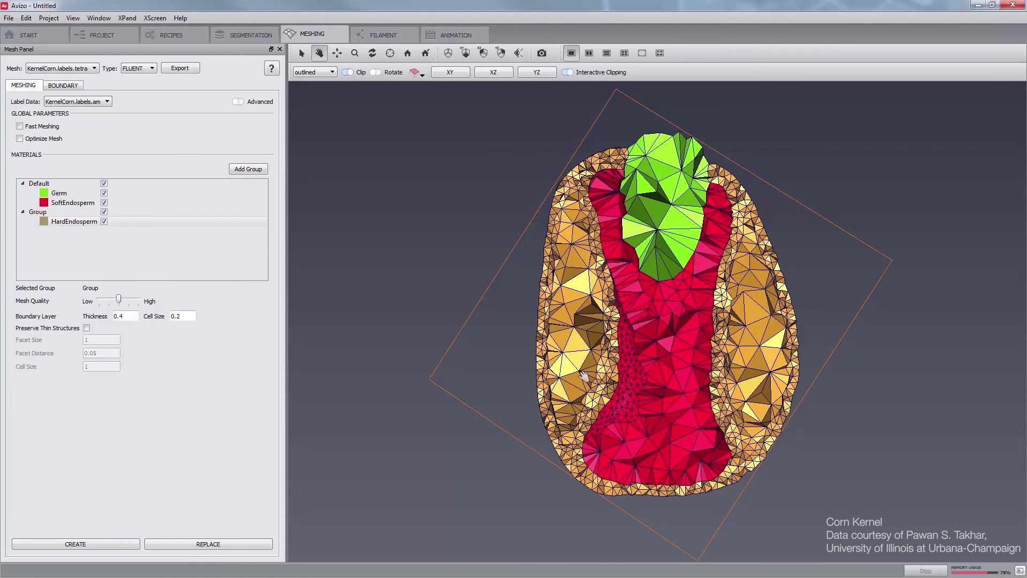
# Set the Default group's boundary layer thickness to 0.4 and create the KernelCorn.labels2.tetra mesh
pyautogui.click(62, 184)
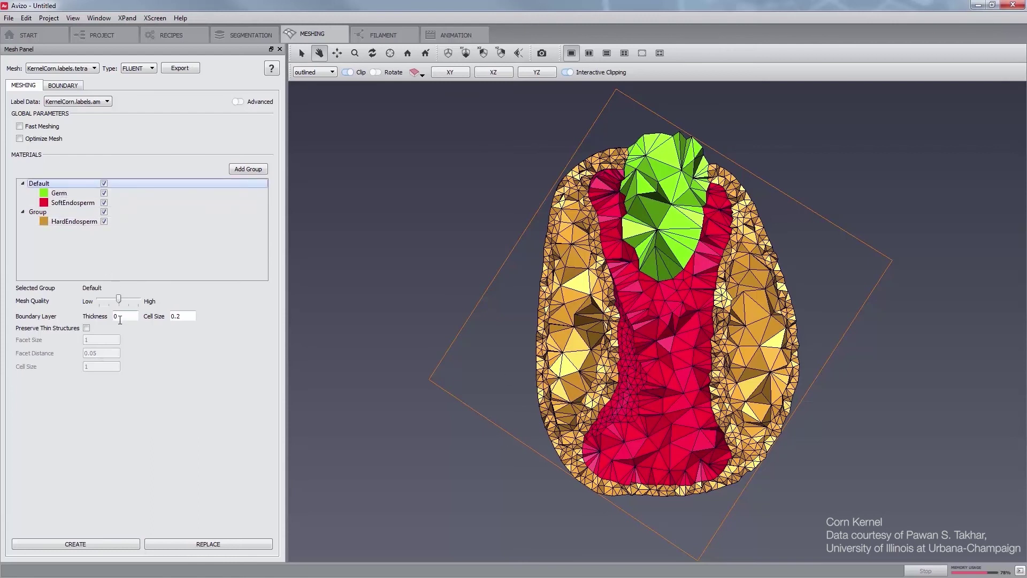
pyautogui.click(118, 317)
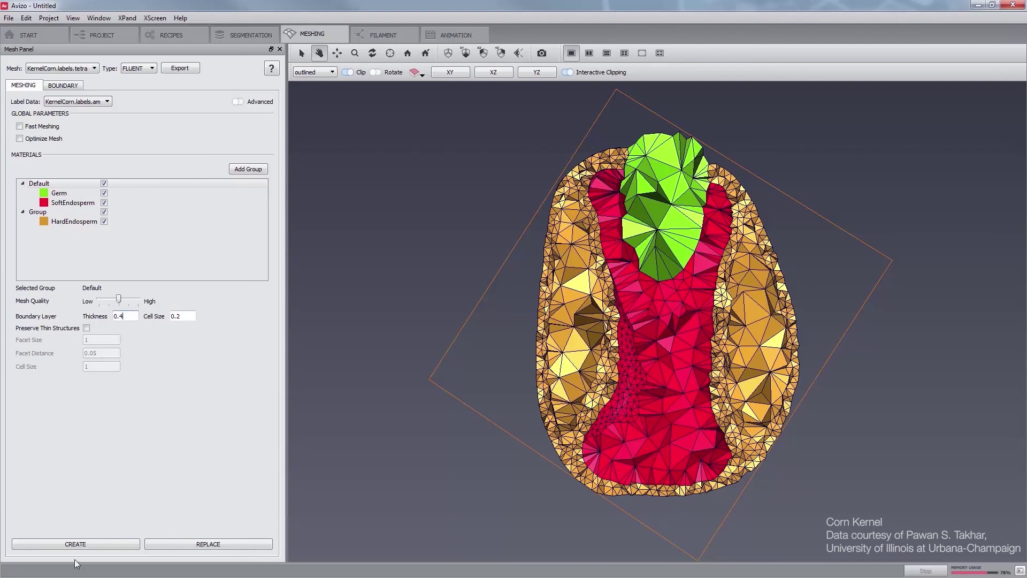
pyautogui.click(76, 544)
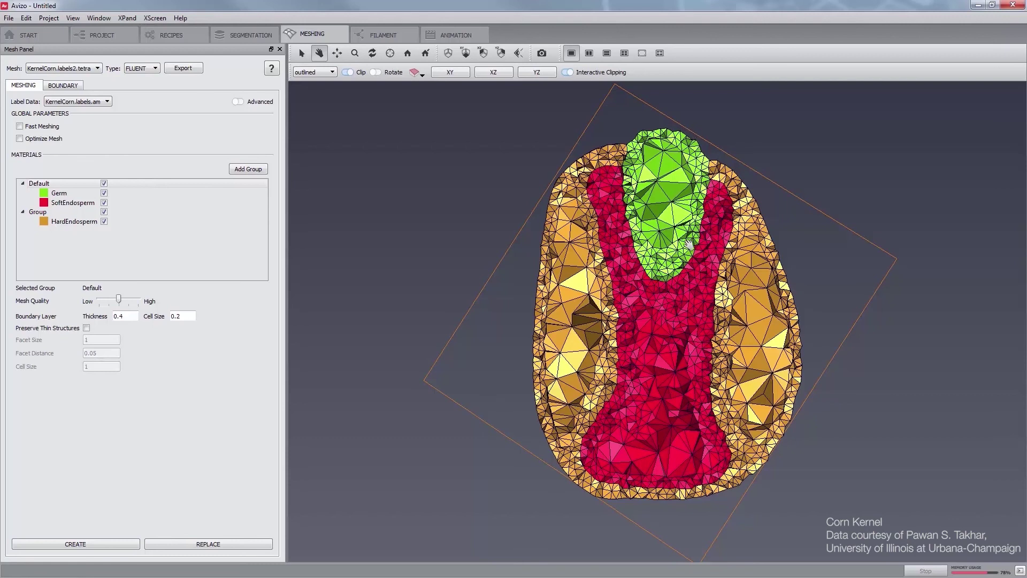
pyautogui.click(65, 68)
pyautogui.click(61, 85)
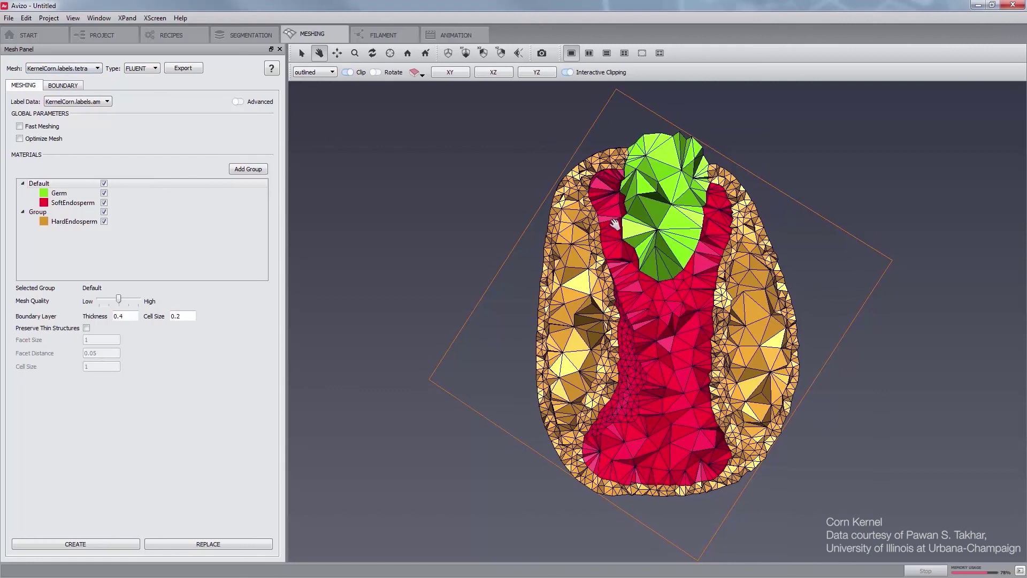
pyautogui.click(64, 67)
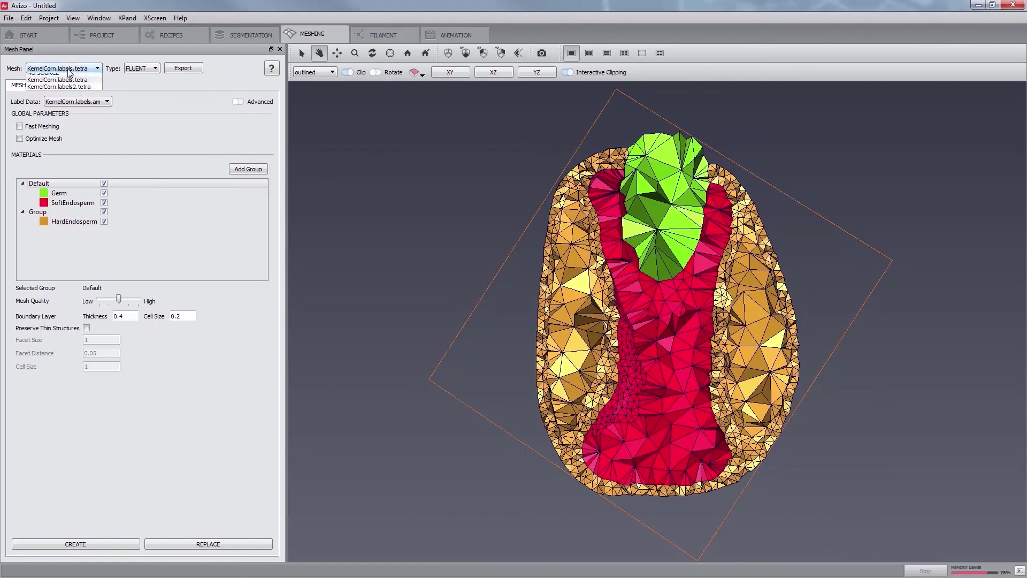
pyautogui.click(77, 92)
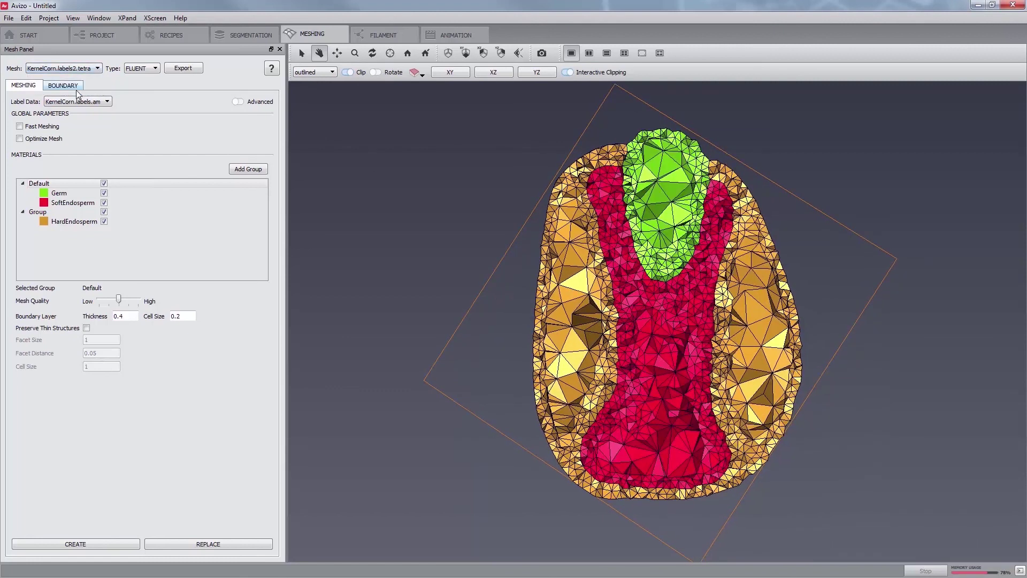